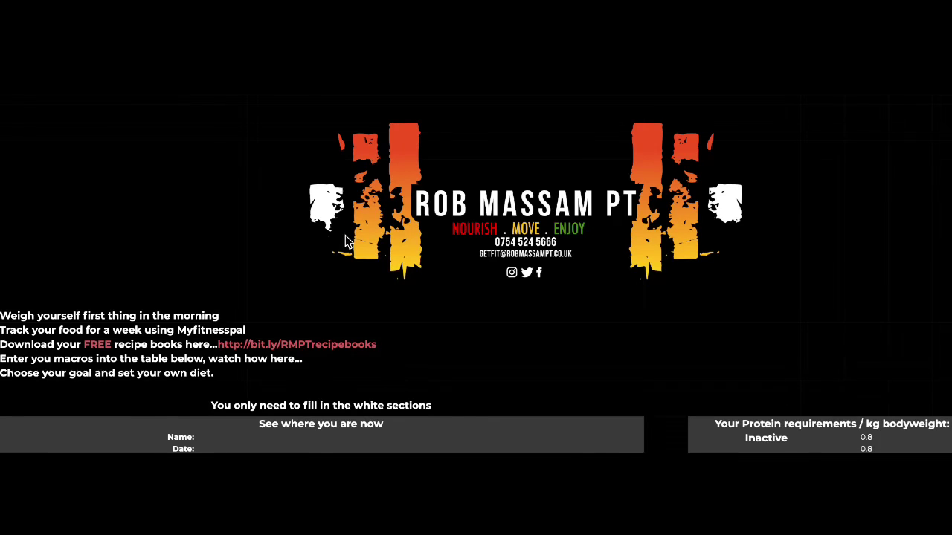
Scroll to the weekly macro table and highlight its Protein, Carbohydrates and Fat (g) columns.
{"action": "scroll", "coordinate": [345, 241], "scroll_direction": "down", "scroll_amount": 1}
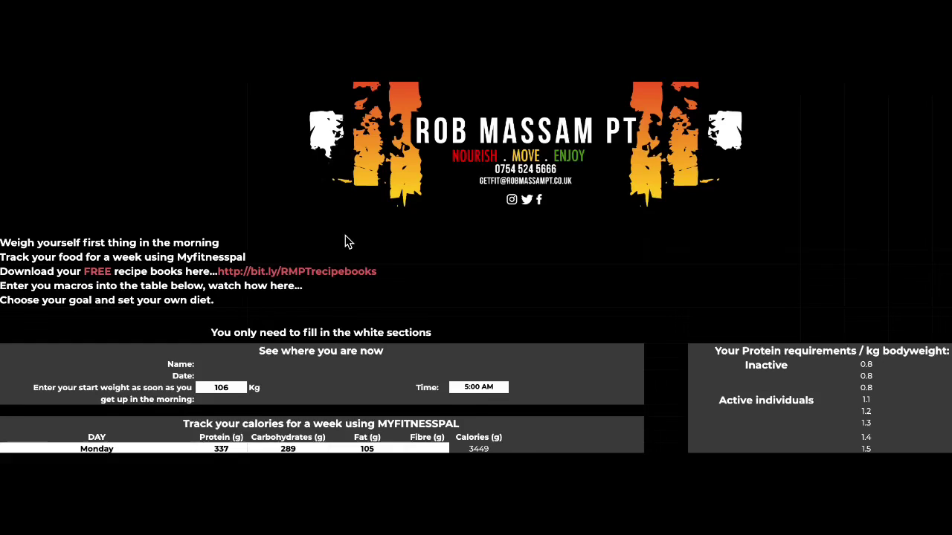
{"action": "scroll", "coordinate": [344, 242], "scroll_direction": "up", "scroll_amount": 1}
{"action": "scroll", "coordinate": [344, 241], "scroll_direction": "down", "scroll_amount": 1}
{"action": "scroll", "coordinate": [344, 242], "scroll_direction": "up", "scroll_amount": 1}
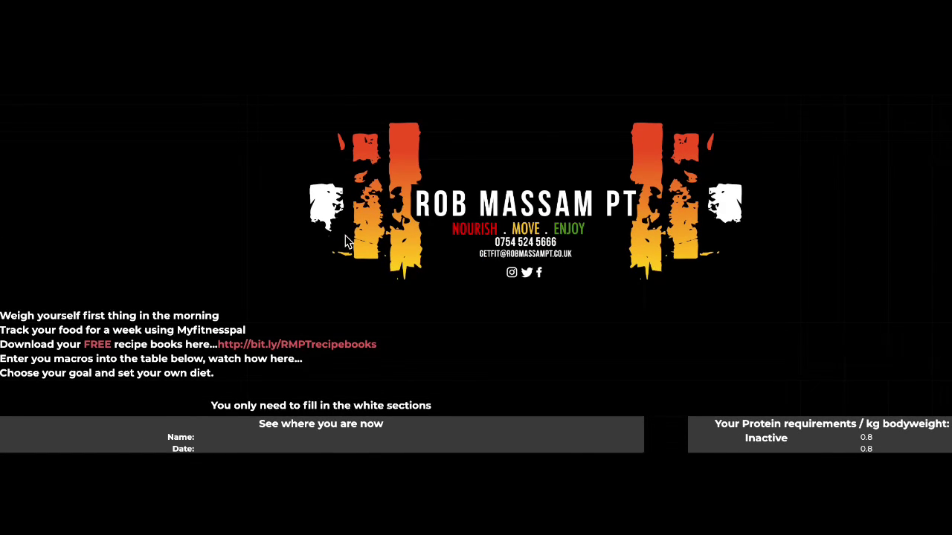
{"action": "scroll", "coordinate": [275, 320], "scroll_direction": "down", "scroll_amount": 1}
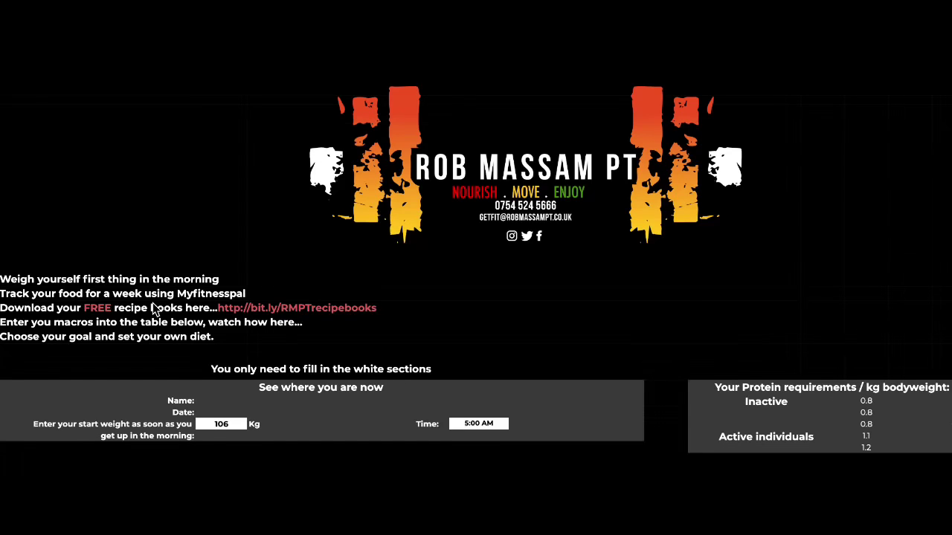
{"action": "scroll", "coordinate": [157, 309], "scroll_direction": "down", "scroll_amount": 1}
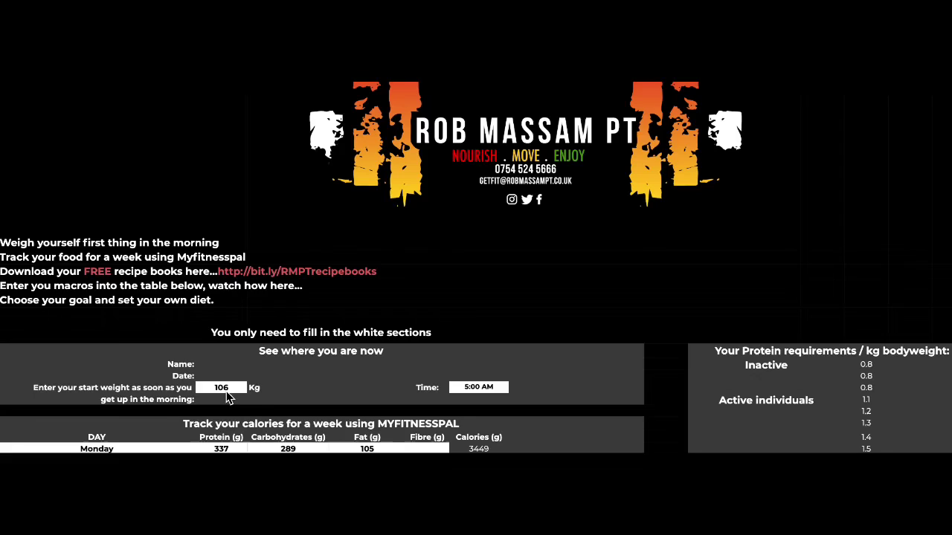
{"action": "scroll", "coordinate": [226, 393], "scroll_direction": "down", "scroll_amount": 4}
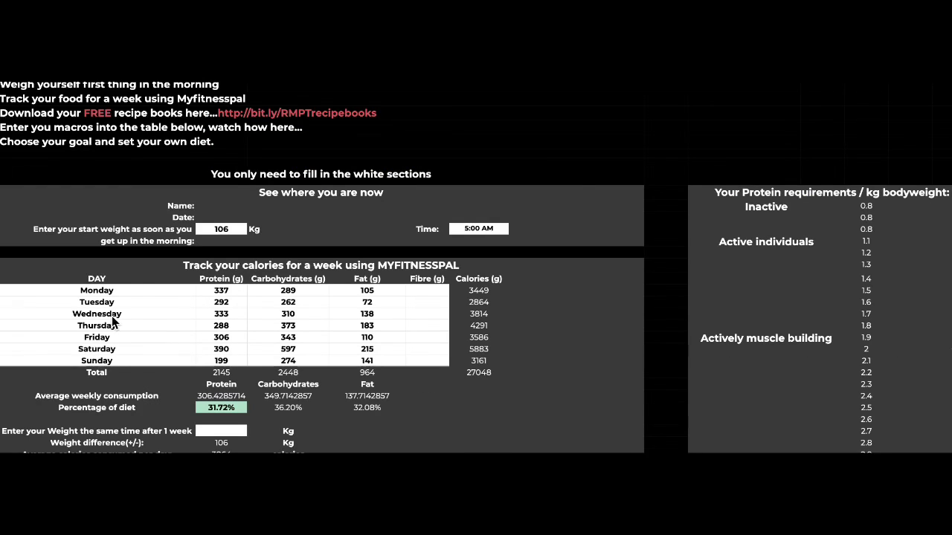
{"action": "left_click", "coordinate": [217, 283]}
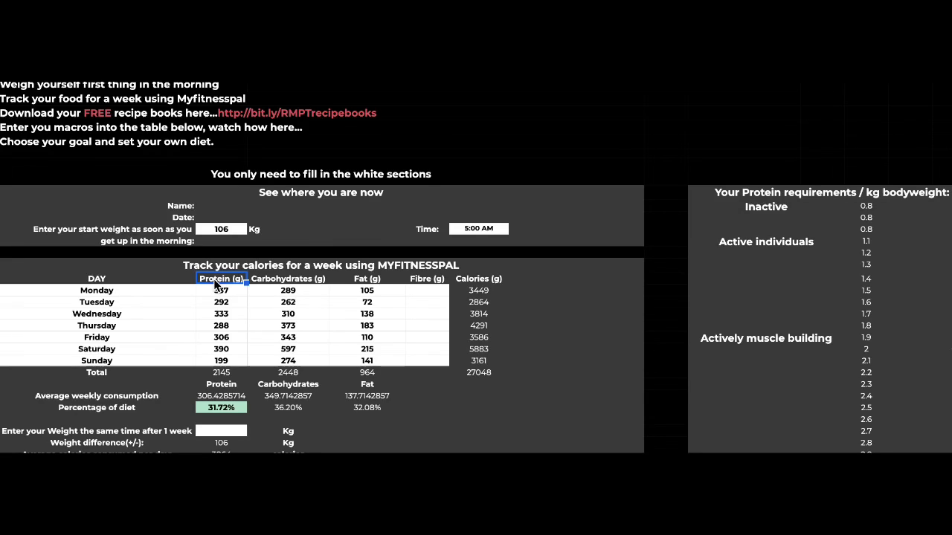
{"action": "left_click", "coordinate": [282, 285]}
{"action": "left_click", "coordinate": [365, 284]}
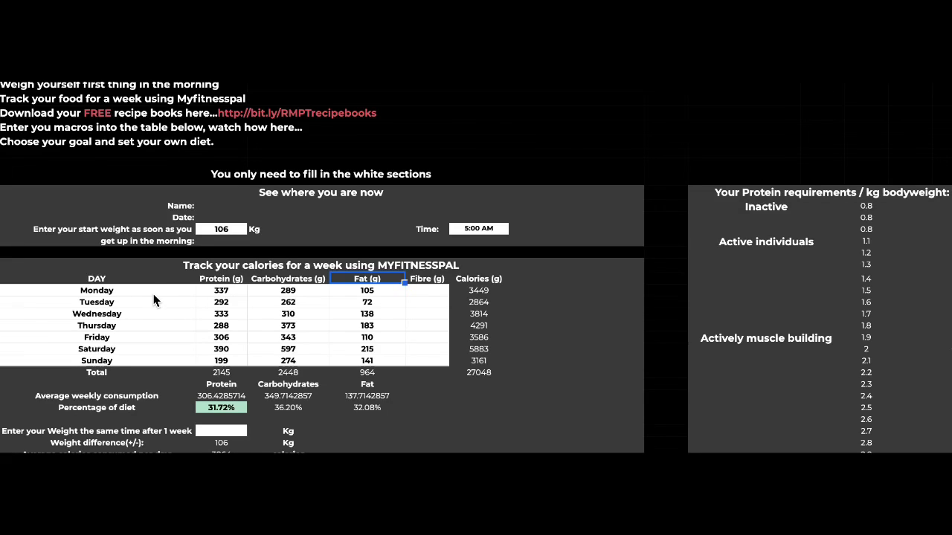
{"action": "left_click", "coordinate": [220, 293]}
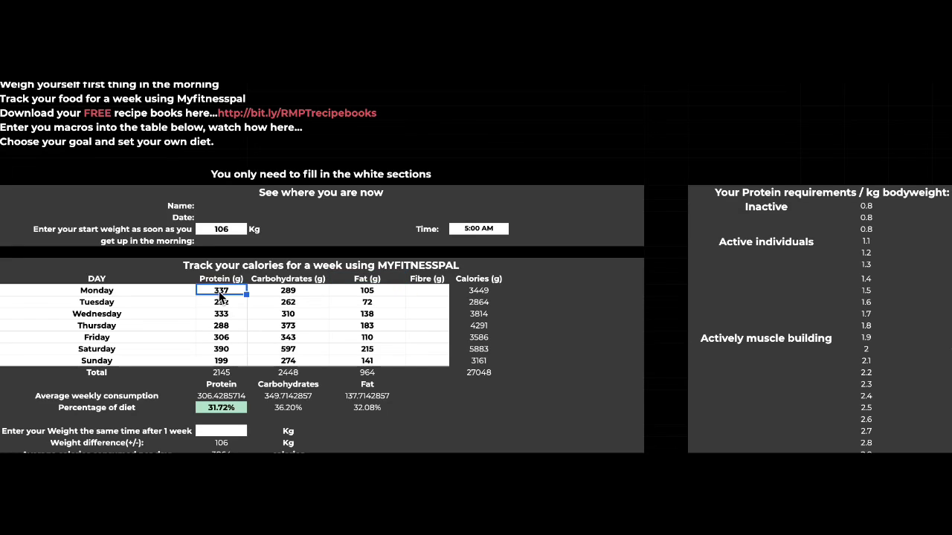
{"action": "left_click", "coordinate": [275, 292]}
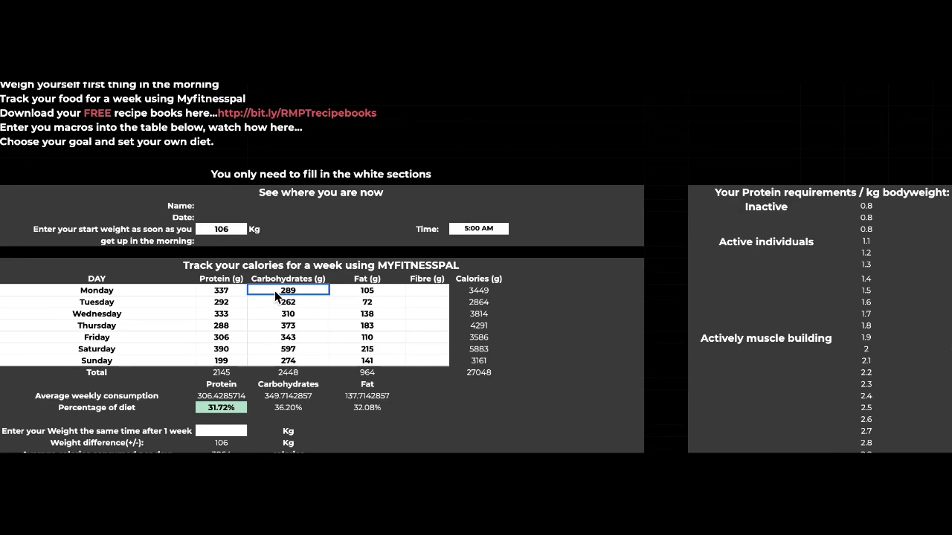
{"action": "left_click", "coordinate": [358, 293]}
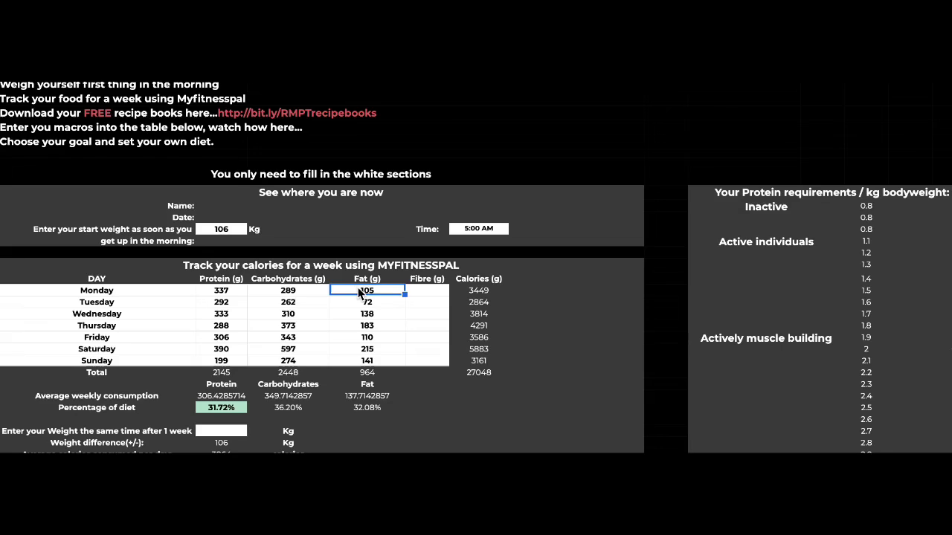
{"action": "left_click", "coordinate": [473, 294]}
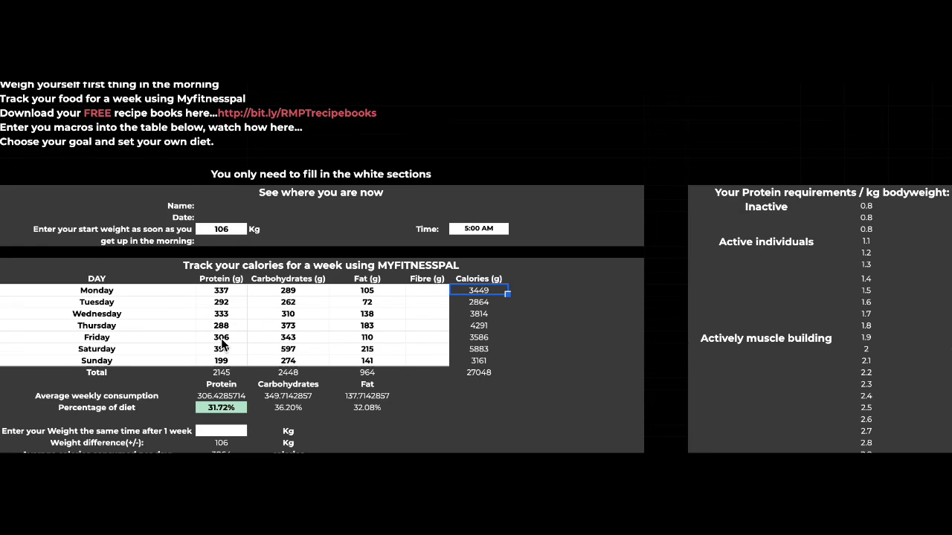
Scroll past the weekly averages to the average weekly consumption row and the results below it.
{"action": "scroll", "coordinate": [223, 343], "scroll_direction": "down", "scroll_amount": 1}
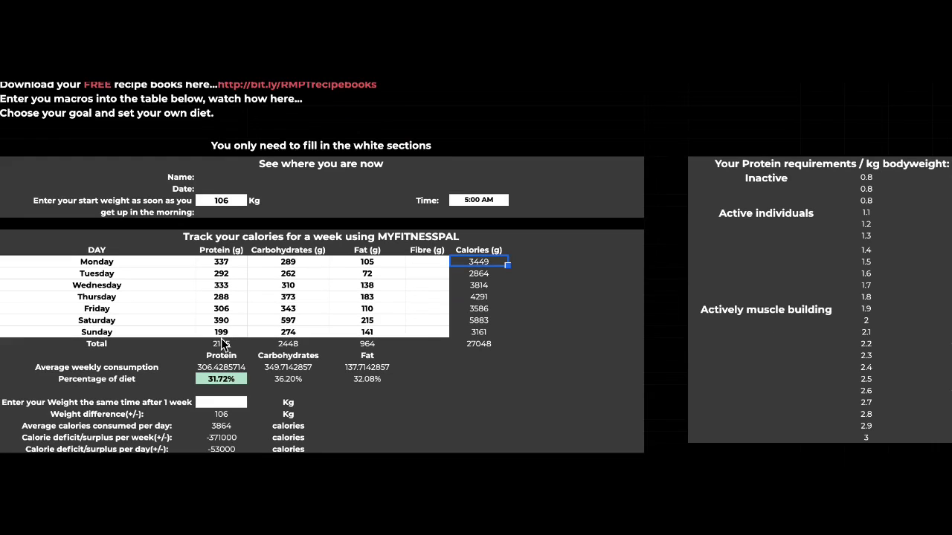
{"action": "left_click", "coordinate": [145, 371]}
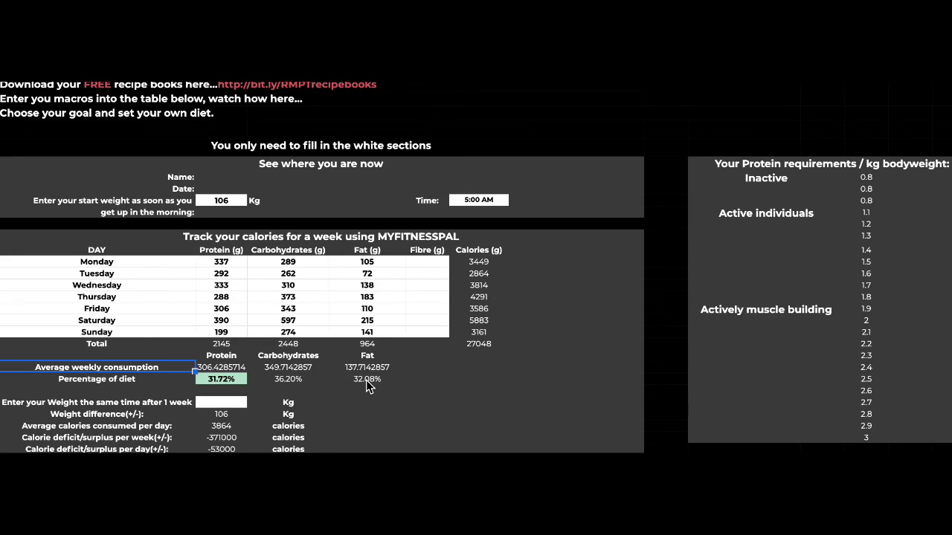
{"action": "scroll", "coordinate": [366, 380], "scroll_direction": "down", "scroll_amount": 1}
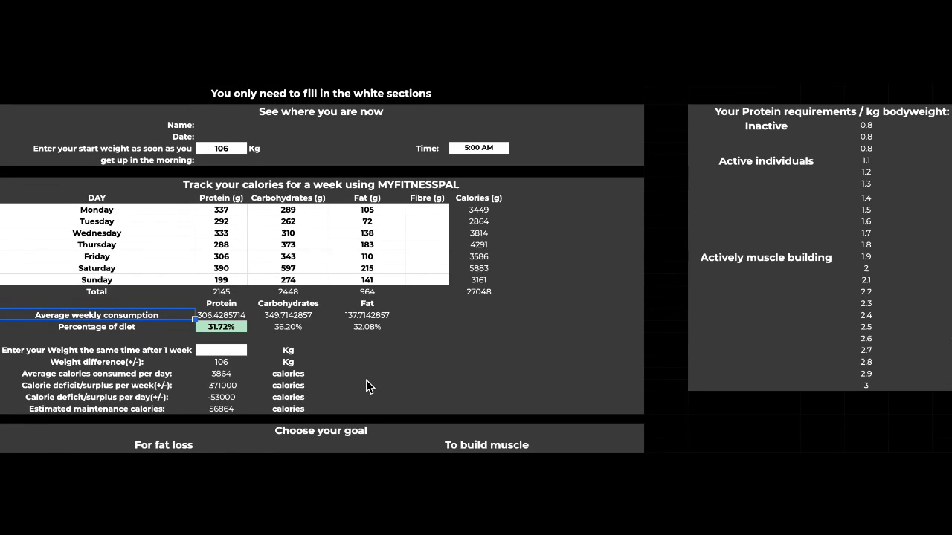
Enter 104 kg as the weight after one week.
{"action": "double_click", "coordinate": [211, 351]}
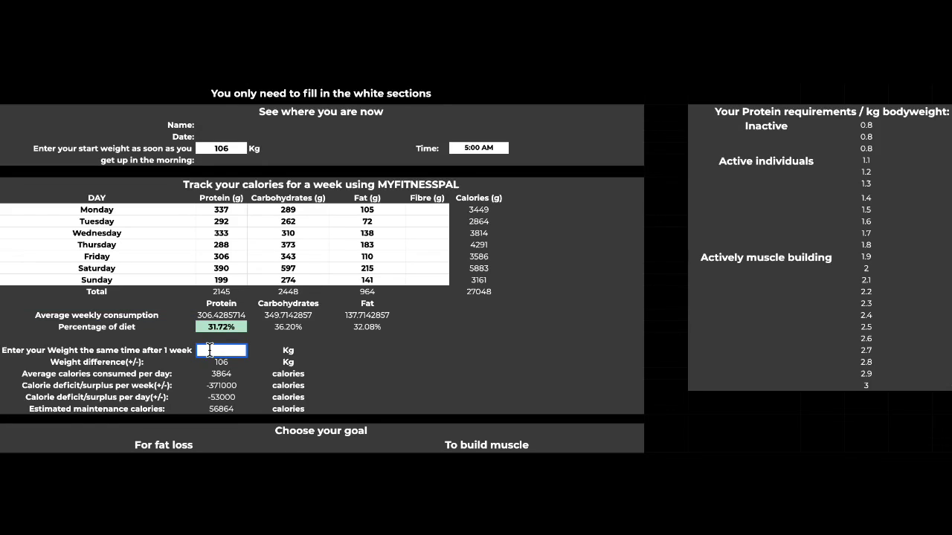
{"action": "type", "text": "104"}
{"action": "left_click", "coordinate": [382, 372]}
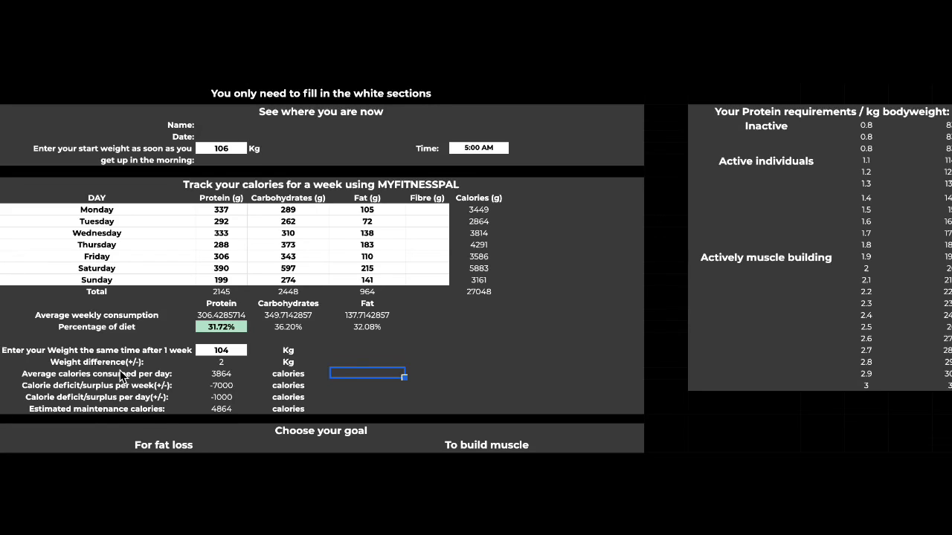
Compare the 3864 daily average with Thursday's 4291 and Tuesday's 2864, then review the deficit and maintenance rows.
{"action": "left_click", "coordinate": [88, 376]}
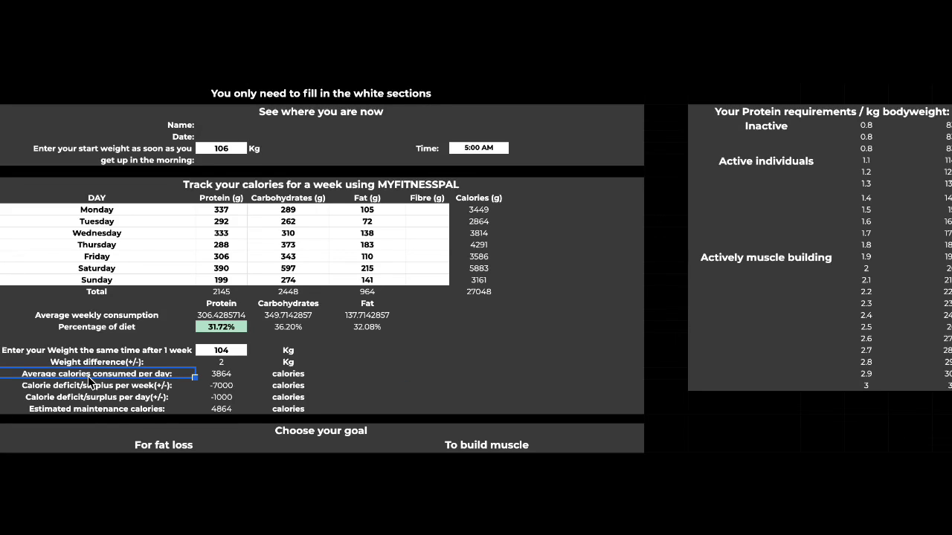
{"action": "left_click", "coordinate": [226, 379]}
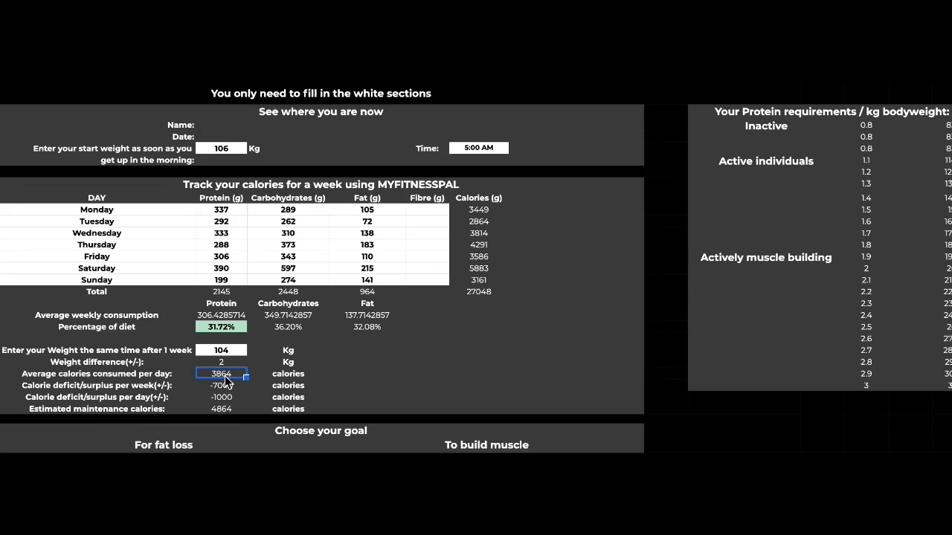
{"action": "left_click", "coordinate": [477, 250]}
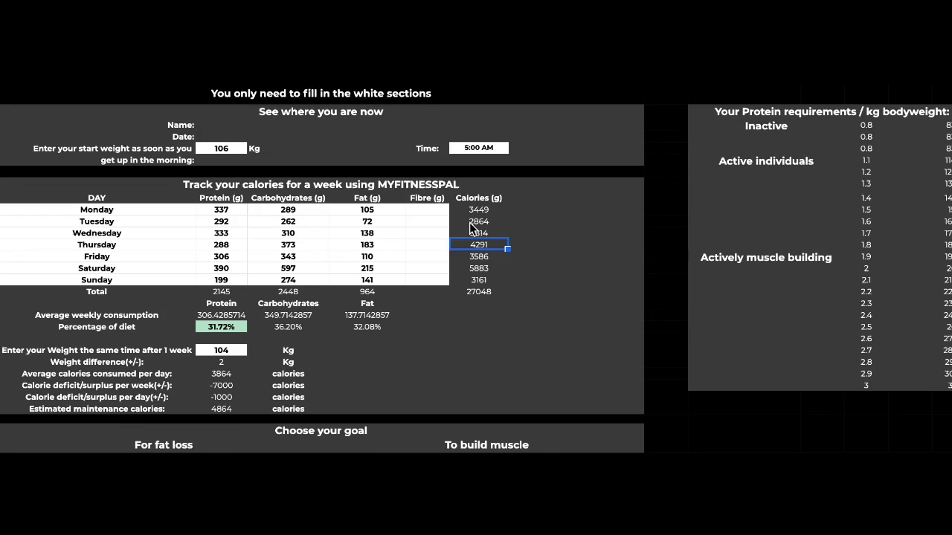
{"action": "left_click", "coordinate": [469, 222]}
{"action": "left_click", "coordinate": [215, 376]}
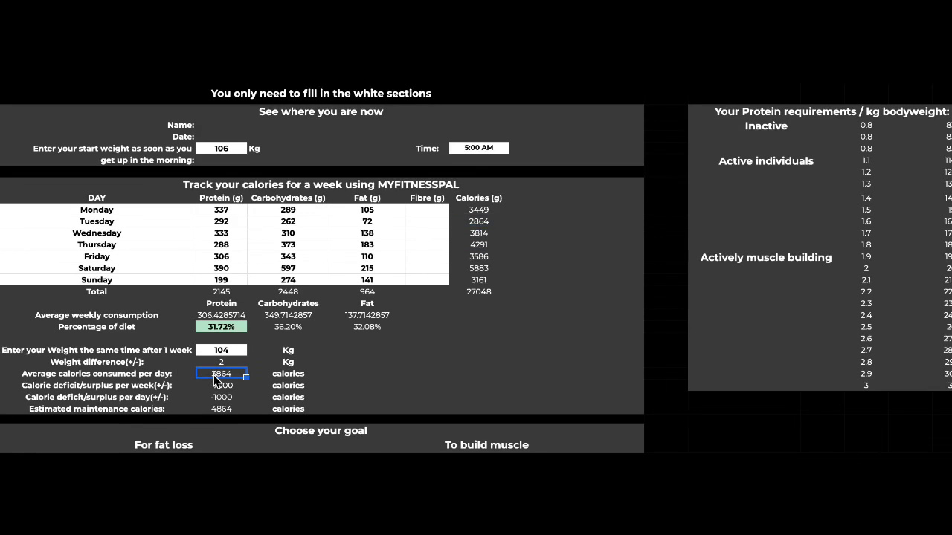
{"action": "left_click", "coordinate": [146, 387]}
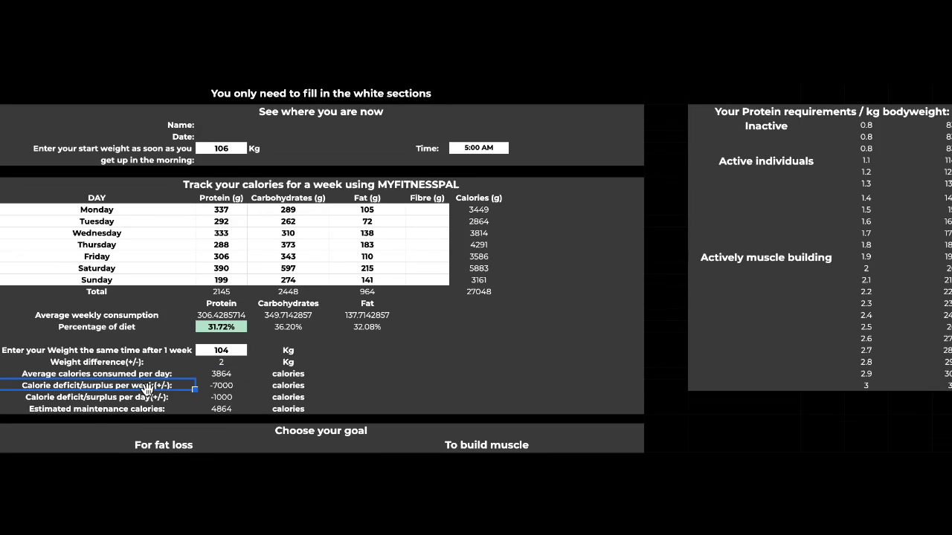
{"action": "left_click", "coordinate": [140, 399]}
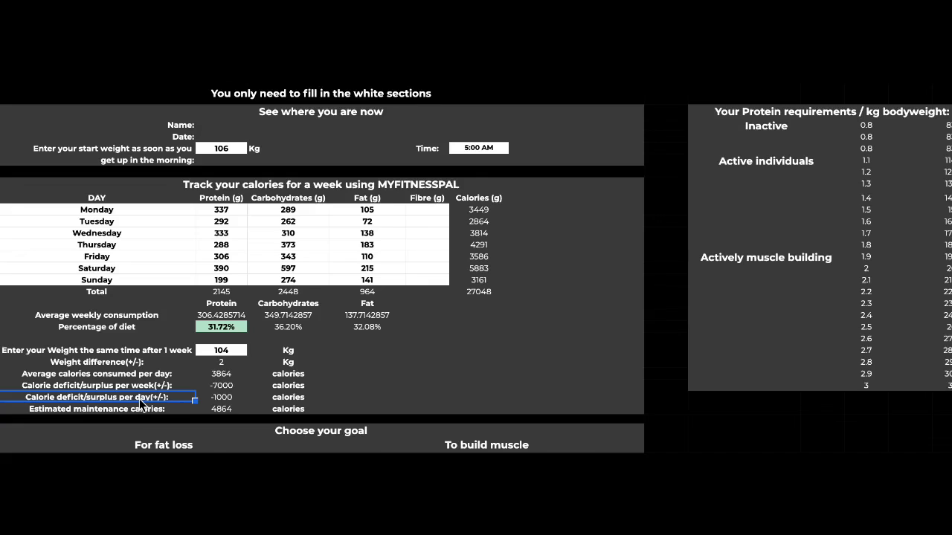
{"action": "left_click", "coordinate": [136, 412]}
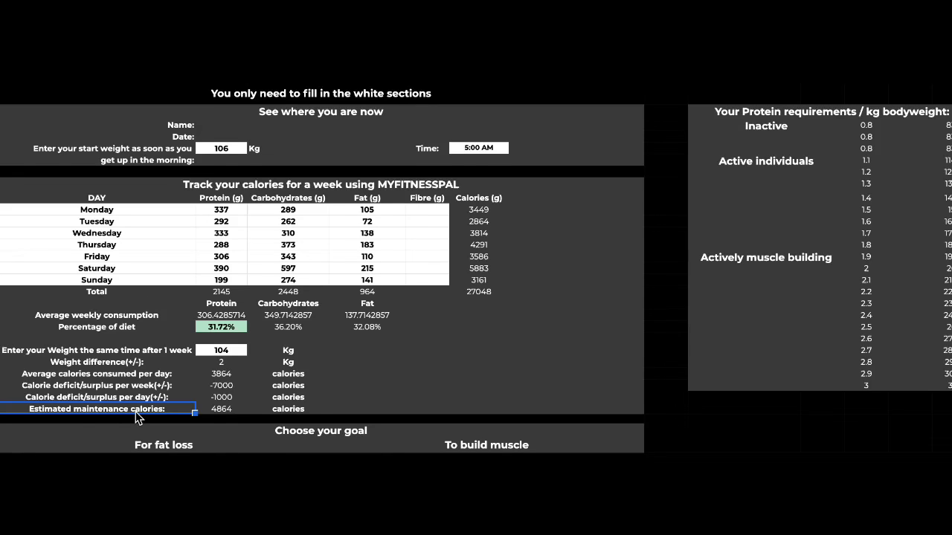
Scroll to the total weekly intake and the For fat loss and To build muscle goals.
{"action": "scroll", "coordinate": [136, 417], "scroll_direction": "down", "scroll_amount": 1}
{"action": "scroll", "coordinate": [136, 416], "scroll_direction": "down", "scroll_amount": 1}
{"action": "scroll", "coordinate": [136, 417], "scroll_direction": "down", "scroll_amount": 1}
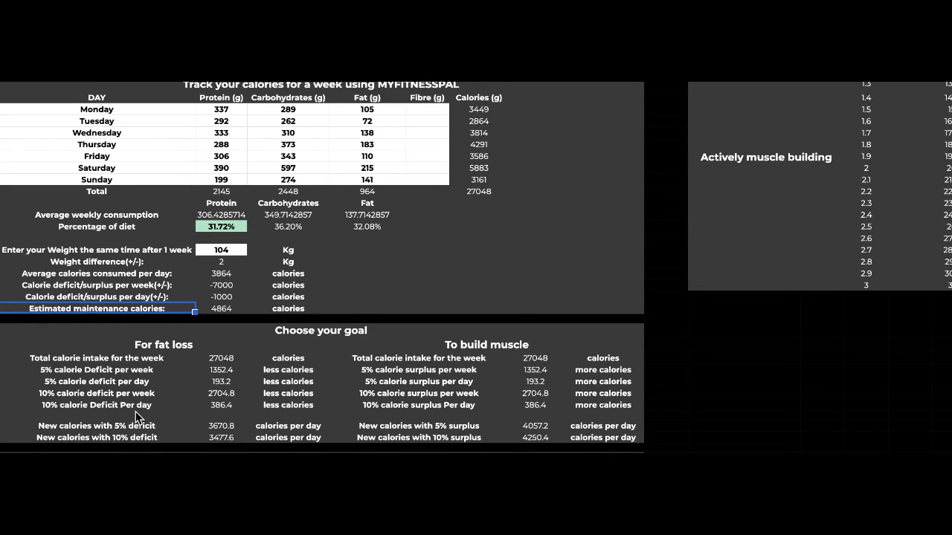
{"action": "left_click", "coordinate": [140, 361]}
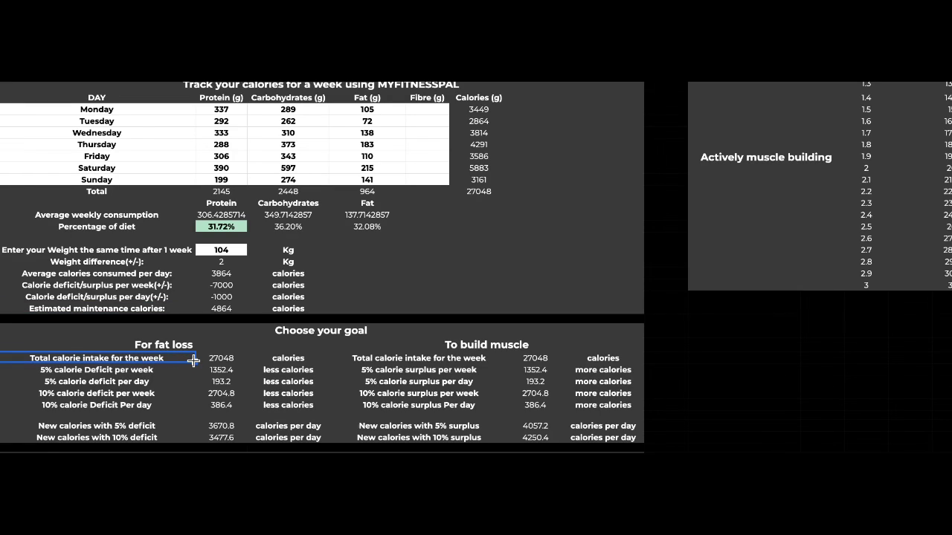
{"action": "left_click", "coordinate": [171, 348]}
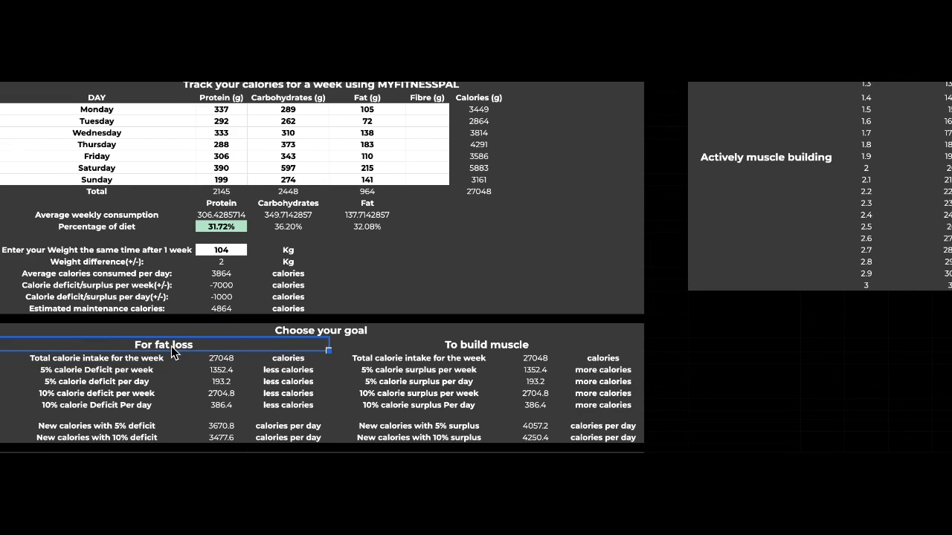
{"action": "left_click", "coordinate": [452, 347]}
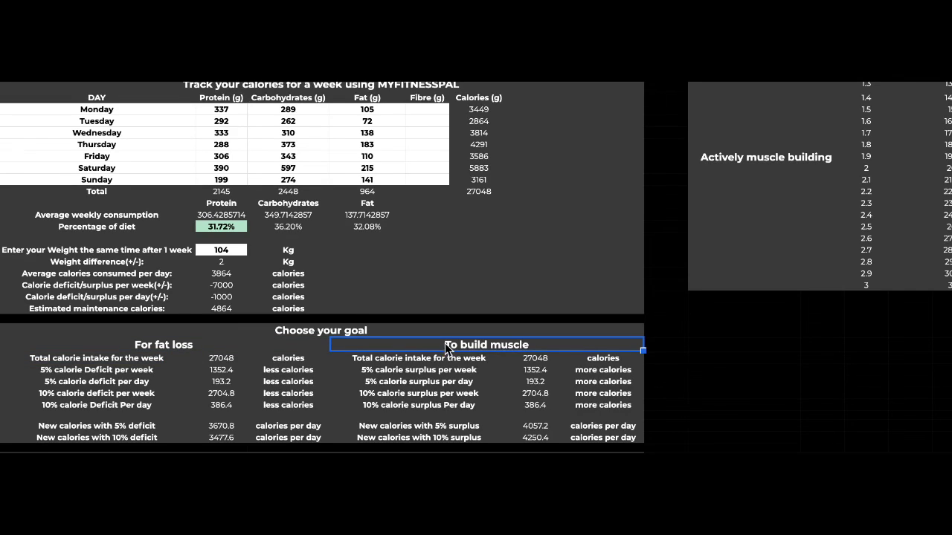
Review the 5% deficit rows: 3670.8 new daily calories and a 193.2 daily deficit.
{"action": "left_click", "coordinate": [145, 375]}
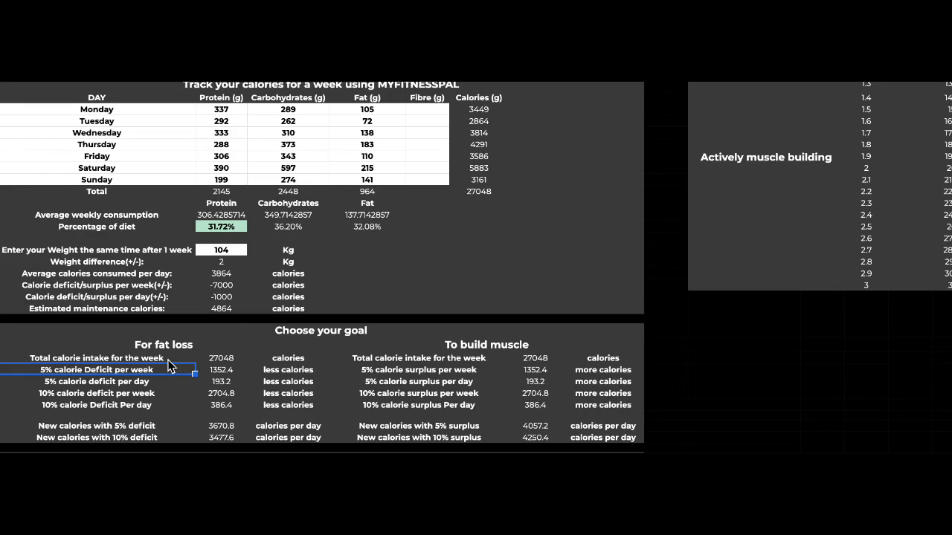
{"action": "left_click", "coordinate": [143, 429]}
{"action": "left_click", "coordinate": [217, 426]}
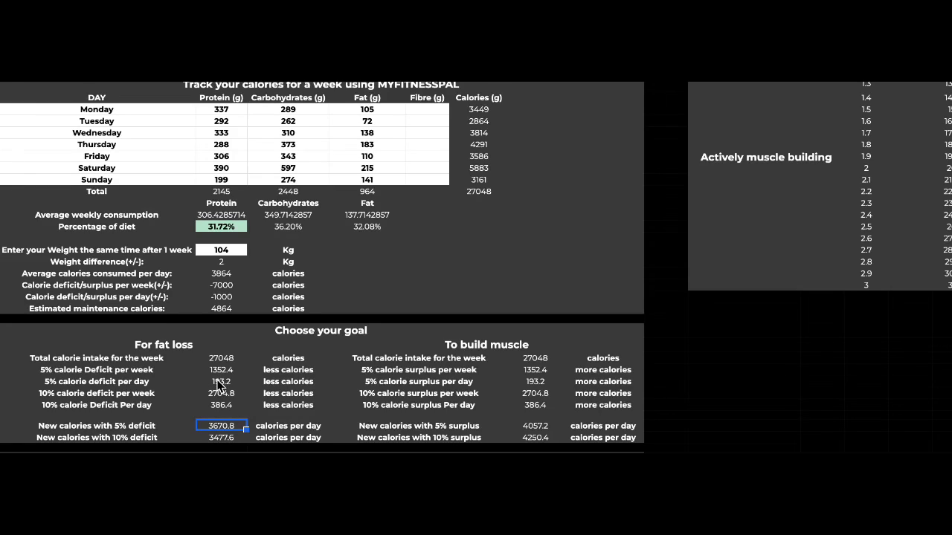
{"action": "left_click", "coordinate": [220, 384]}
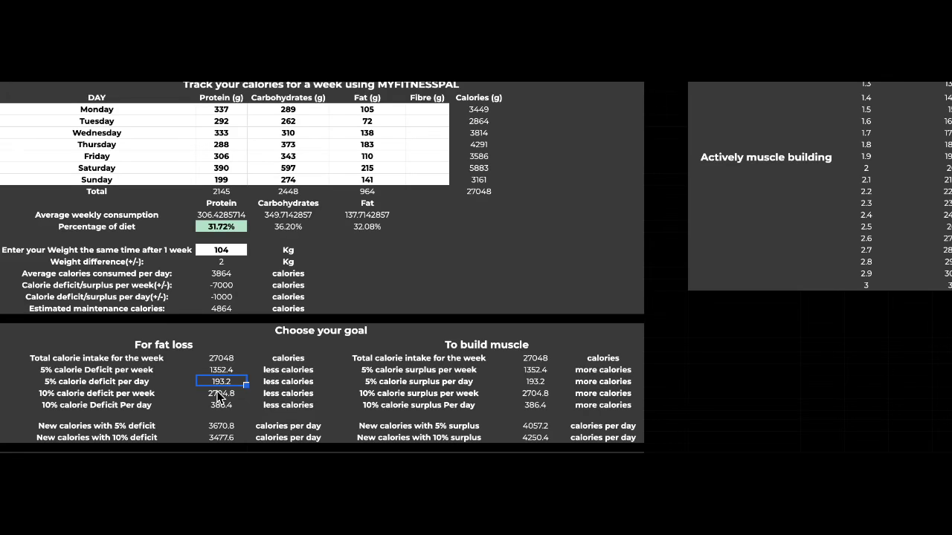
{"action": "scroll", "coordinate": [215, 425], "scroll_direction": "down", "scroll_amount": 3}
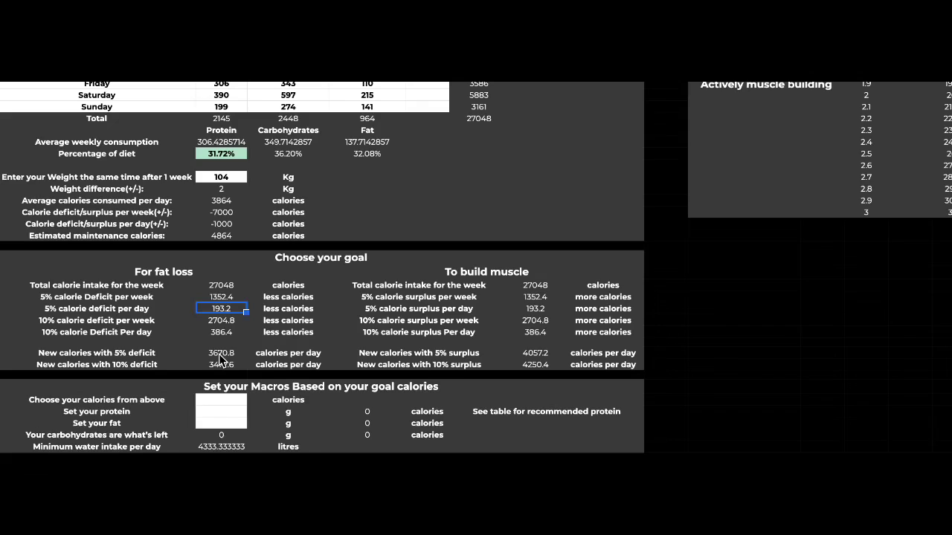
Enter 3670 as the daily goal calories, based on the 3670.8 deficit figure.
{"action": "left_click", "coordinate": [220, 354]}
{"action": "left_click", "coordinate": [212, 401]}
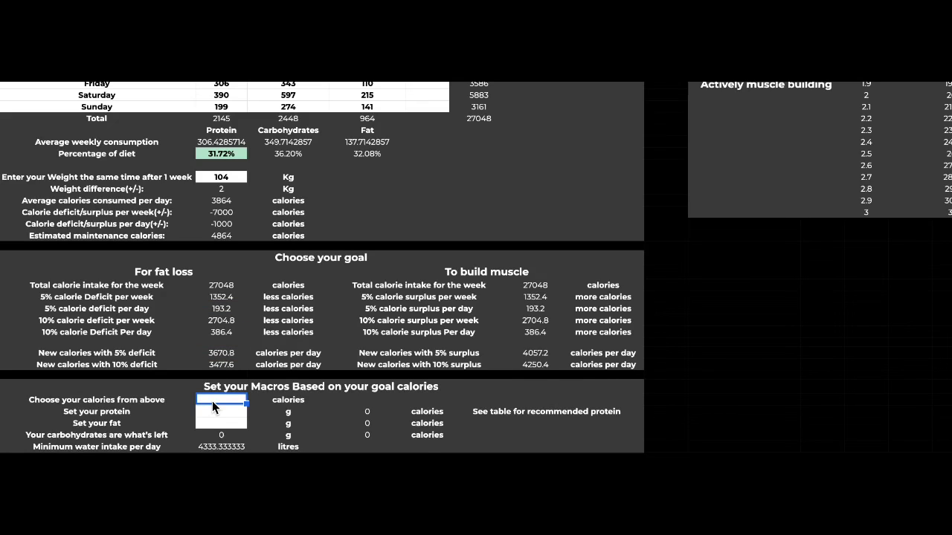
{"action": "type", "text": "3"}
{"action": "type", "text": "670"}
{"action": "key", "text": "Return"}
{"action": "left_click", "coordinate": [214, 398]}
{"action": "left_click", "coordinate": [216, 413]}
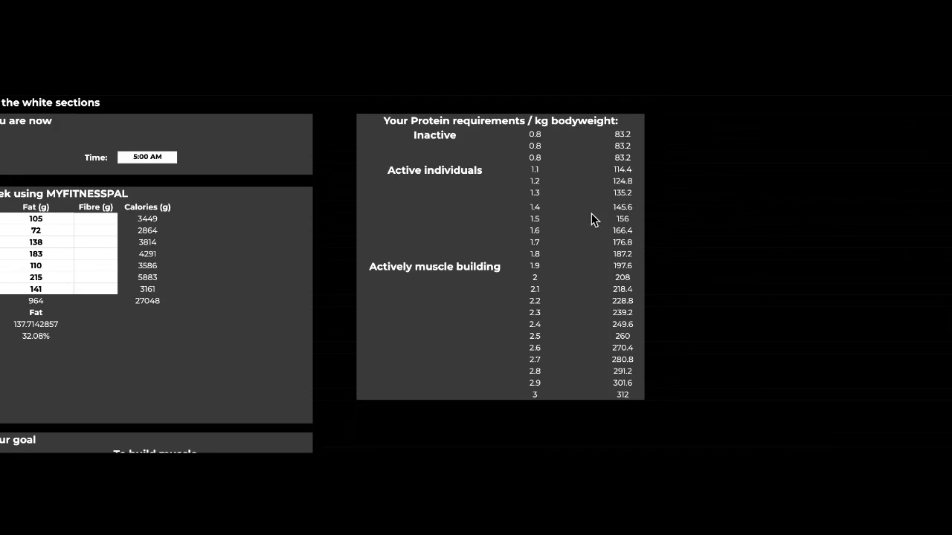
{"action": "left_click", "coordinate": [623, 221]}
{"action": "left_click", "coordinate": [620, 385]}
{"action": "mouse_move", "coordinate": [535, 219]}
{"action": "left_mouse_down"}
{"action": "mouse_move", "coordinate": [576, 263]}
{"action": "mouse_move", "coordinate": [611, 340]}
{"action": "left_mouse_up"}
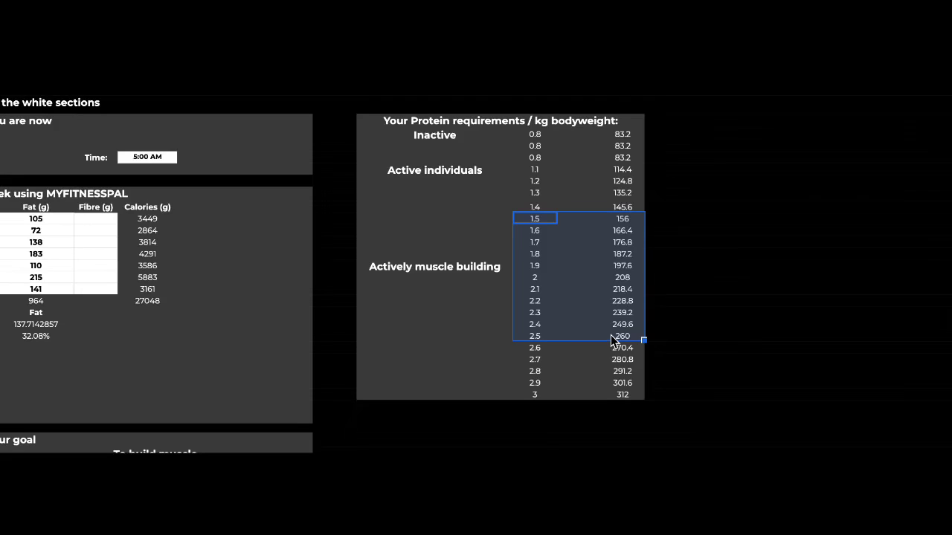
{"action": "left_click", "coordinate": [534, 278]}
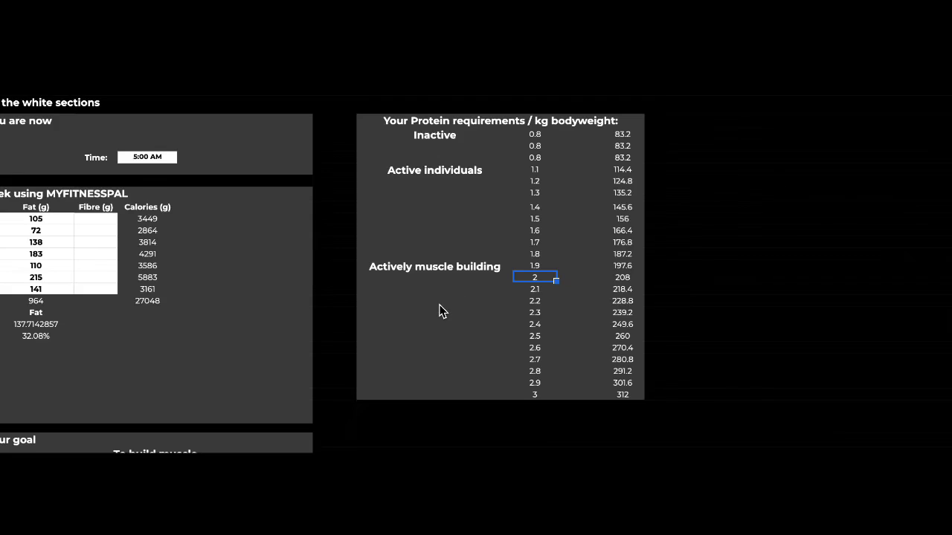
Set the protein target to 300 g.
{"action": "scroll", "coordinate": [441, 310], "scroll_direction": "down", "scroll_amount": 5}
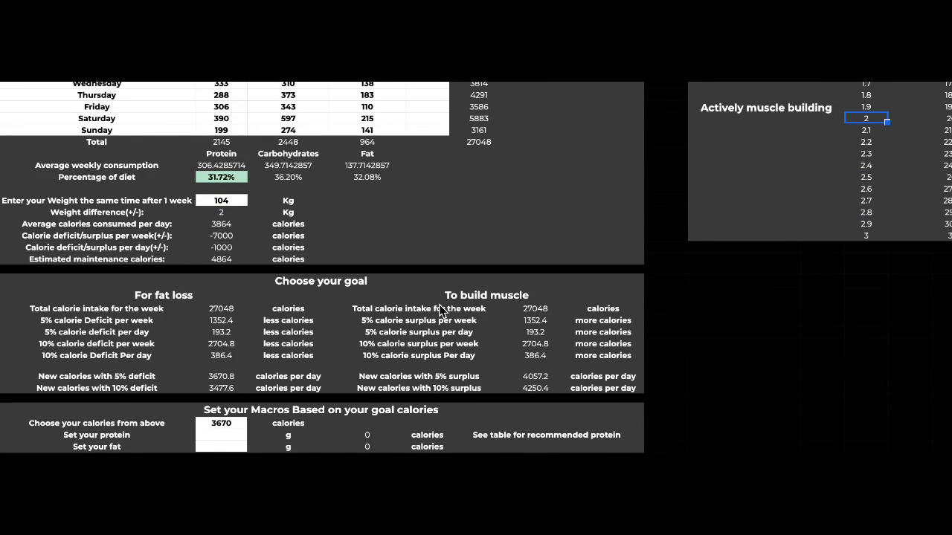
{"action": "scroll", "coordinate": [440, 311], "scroll_direction": "down", "scroll_amount": 1}
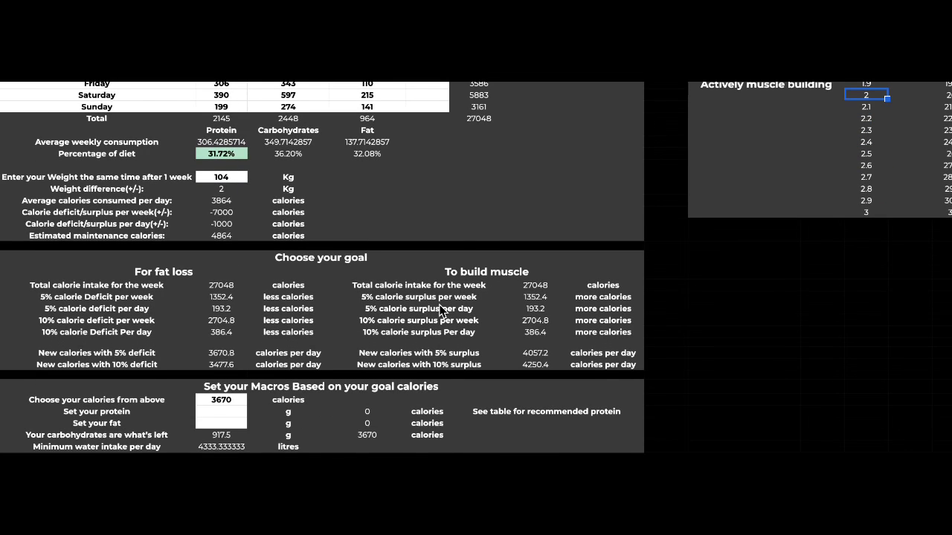
{"action": "left_click", "coordinate": [212, 413]}
{"action": "type", "text": "300"}
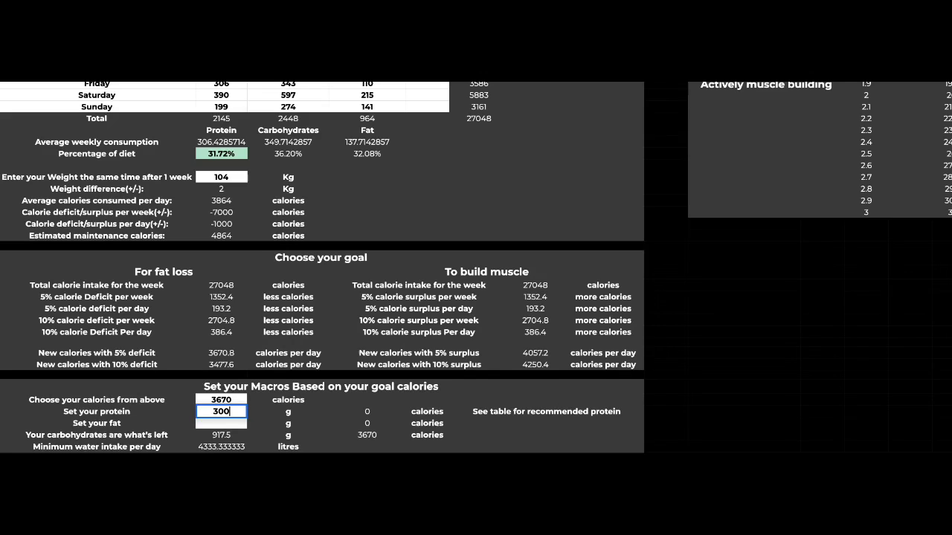
{"action": "key", "text": "Return"}
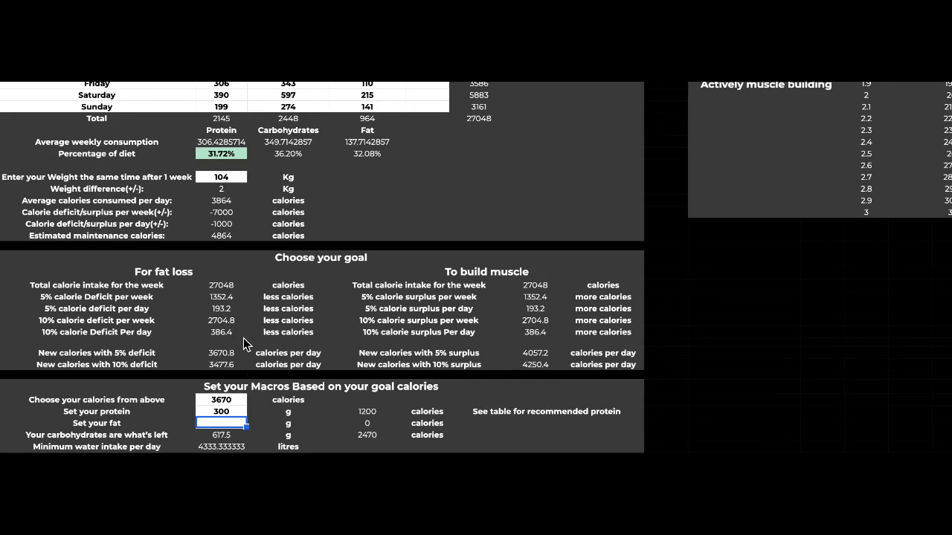
Check the average weekly fat intake, then set the fat target to 100 g and highlight the targets.
{"action": "scroll", "coordinate": [245, 343], "scroll_direction": "up", "scroll_amount": 1}
{"action": "left_click", "coordinate": [366, 165]}
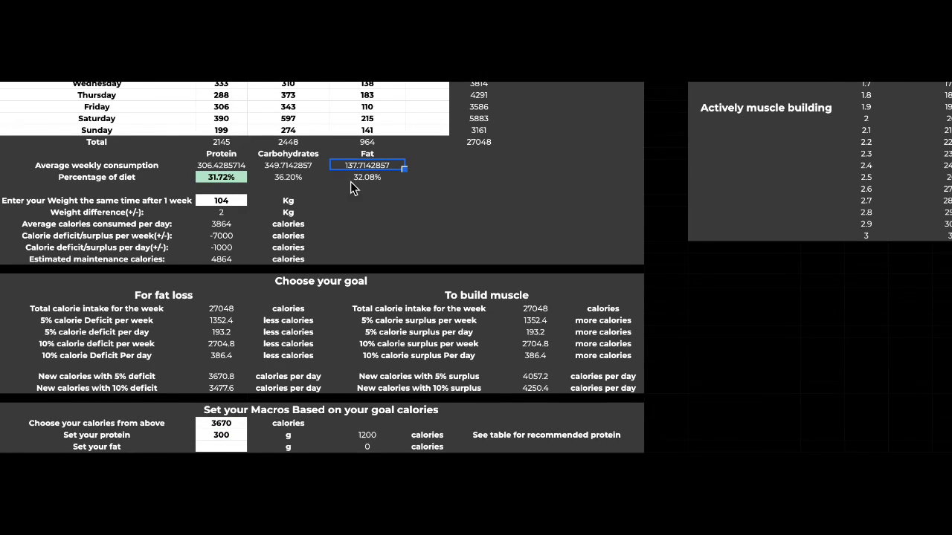
{"action": "scroll", "coordinate": [301, 234], "scroll_direction": "down", "scroll_amount": 2}
{"action": "scroll", "coordinate": [300, 235], "scroll_direction": "up", "scroll_amount": 1}
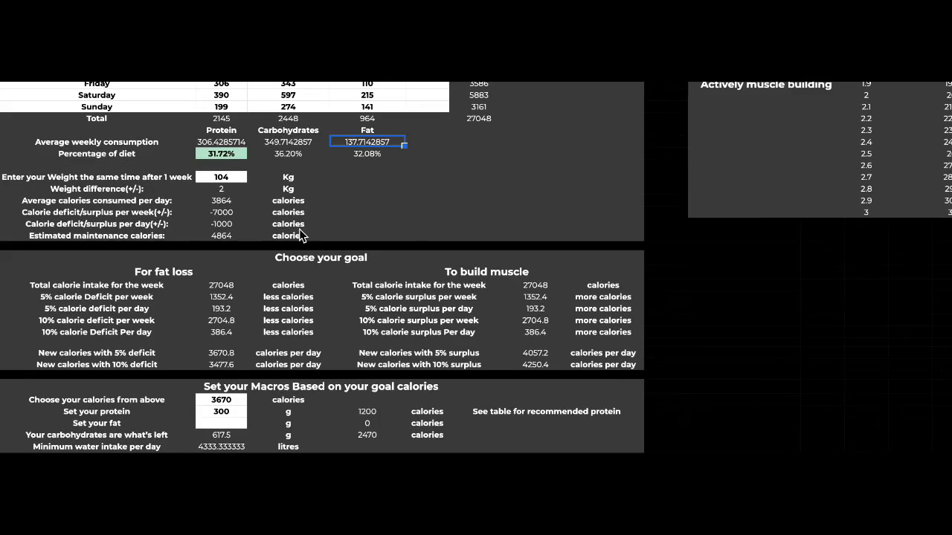
{"action": "scroll", "coordinate": [300, 235], "scroll_direction": "up", "scroll_amount": 1}
{"action": "scroll", "coordinate": [300, 235], "scroll_direction": "up", "scroll_amount": 1}
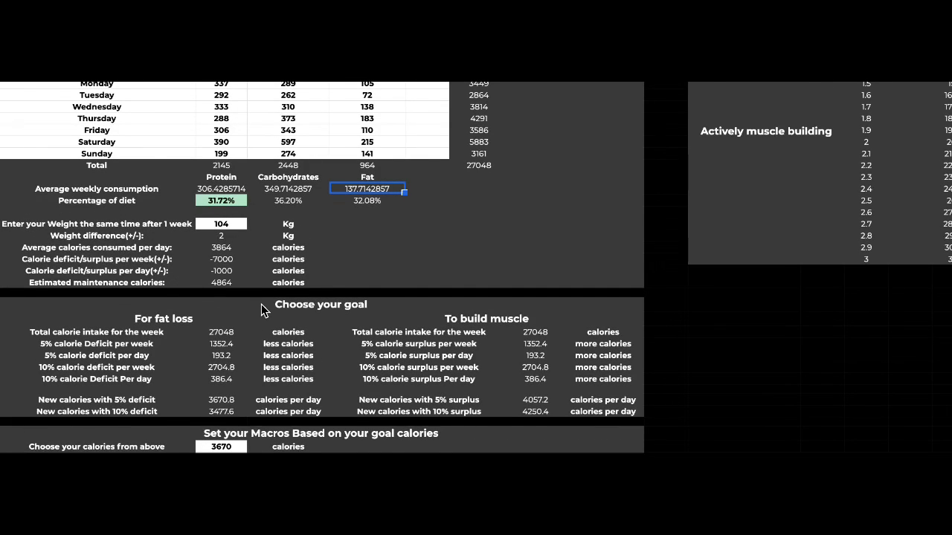
{"action": "scroll", "coordinate": [261, 304], "scroll_direction": "down", "scroll_amount": 3}
{"action": "left_click", "coordinate": [237, 403]}
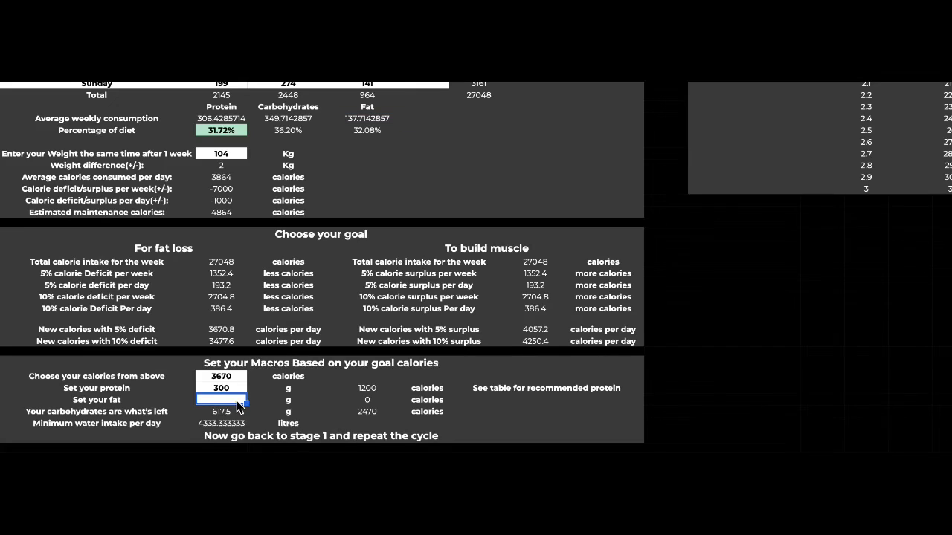
{"action": "type", "text": "100"}
{"action": "key", "text": "Return"}
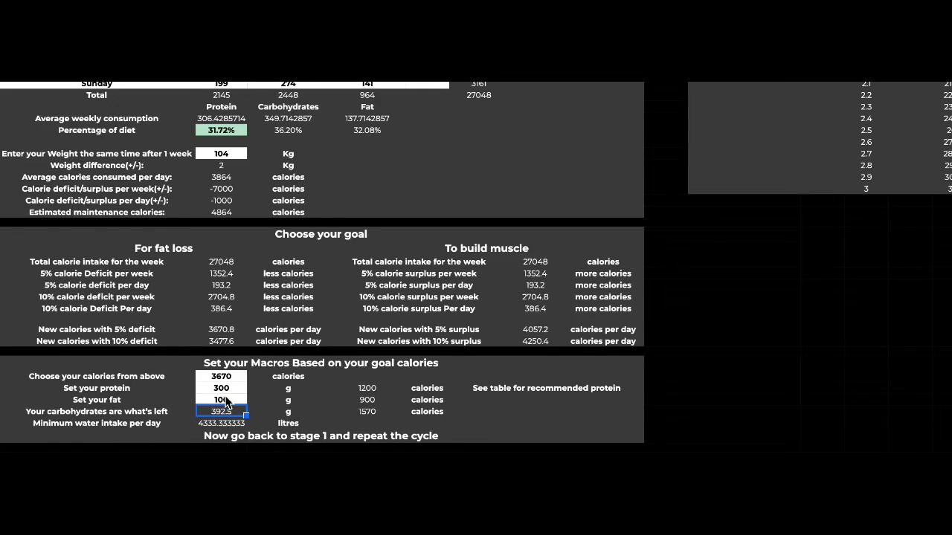
{"action": "left_click_drag", "start_coordinate": [222, 377], "coordinate": [221, 411]}
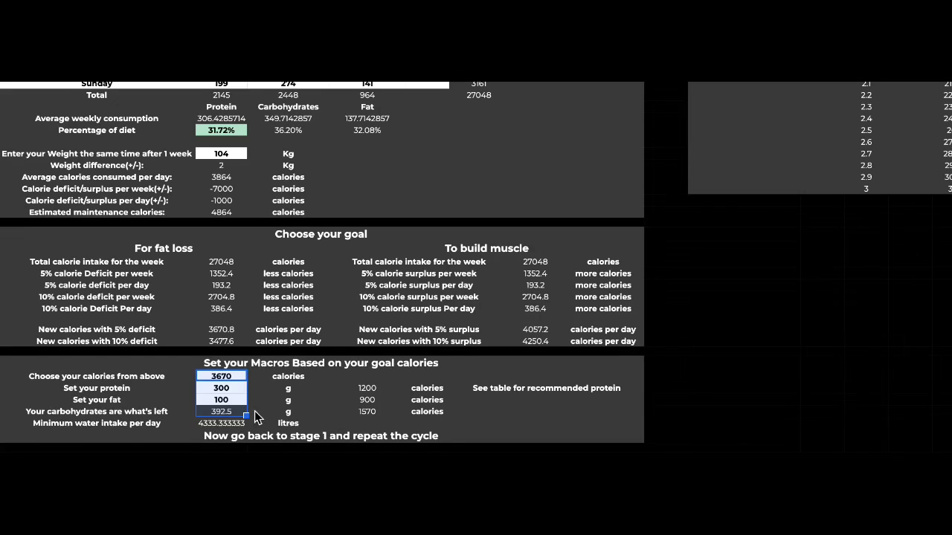
{"action": "scroll", "coordinate": [254, 448], "scroll_direction": "up", "scroll_amount": 1}
{"action": "scroll", "coordinate": [255, 448], "scroll_direction": "up", "scroll_amount": 2}
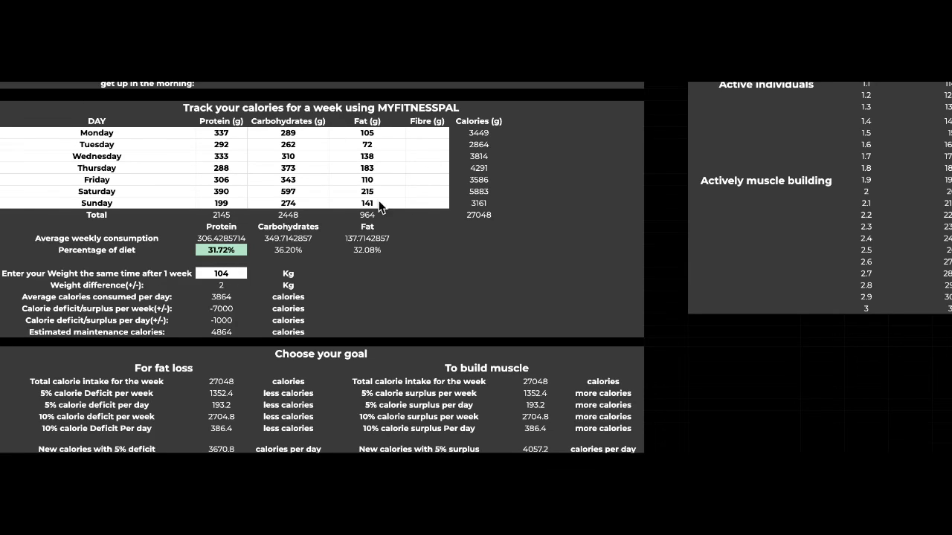
{"action": "scroll", "coordinate": [288, 252], "scroll_direction": "down", "scroll_amount": 2}
{"action": "scroll", "coordinate": [275, 289], "scroll_direction": "down", "scroll_amount": 2}
{"action": "scroll", "coordinate": [275, 289], "scroll_direction": "down", "scroll_amount": 3}
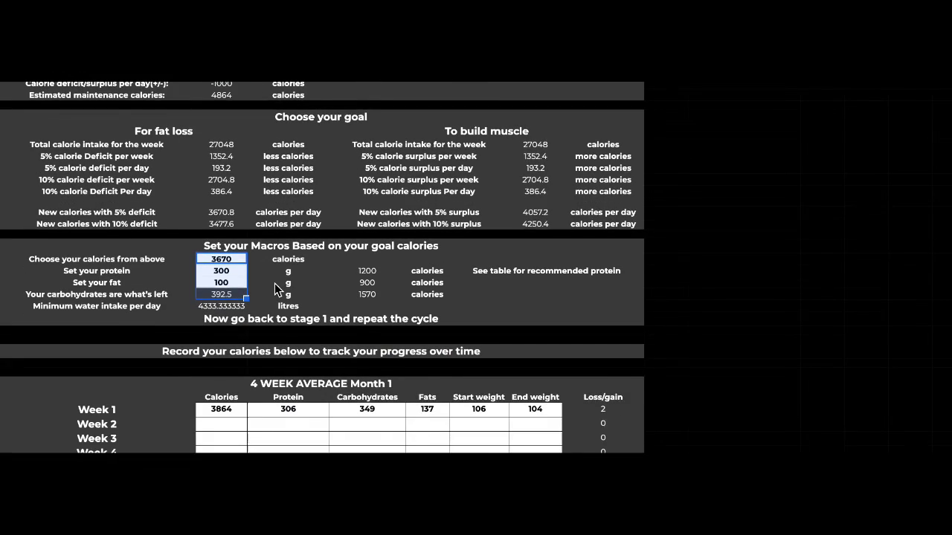
{"action": "scroll", "coordinate": [274, 289], "scroll_direction": "down", "scroll_amount": 2}
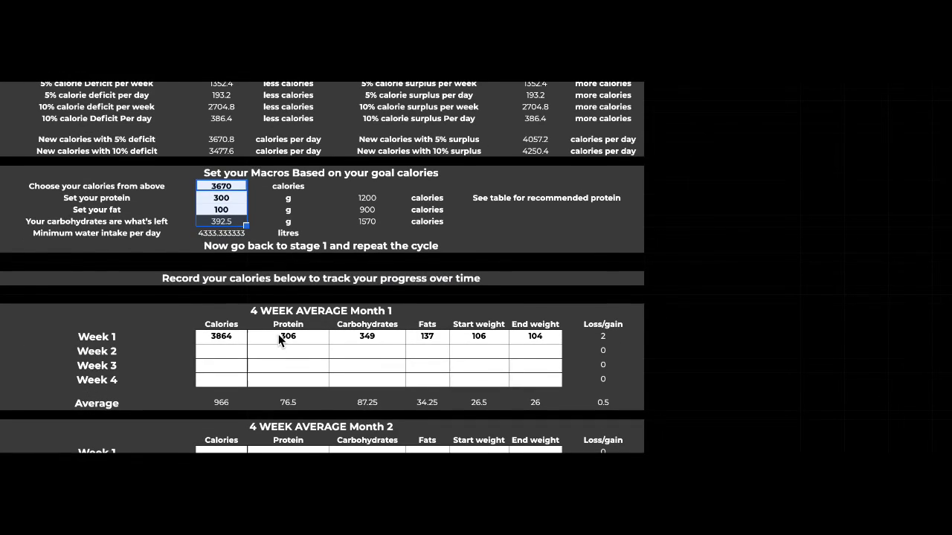
{"action": "left_click", "coordinate": [221, 336]}
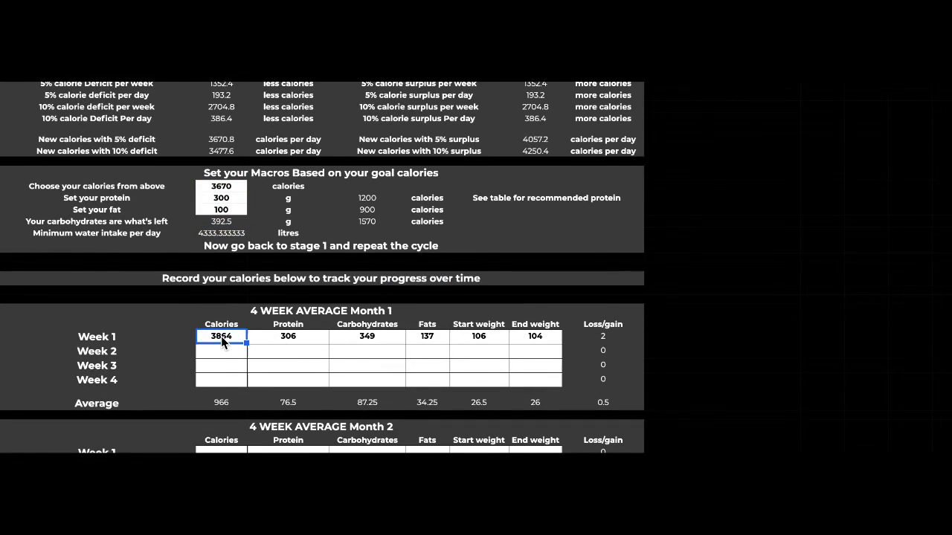
{"action": "left_click", "coordinate": [272, 338]}
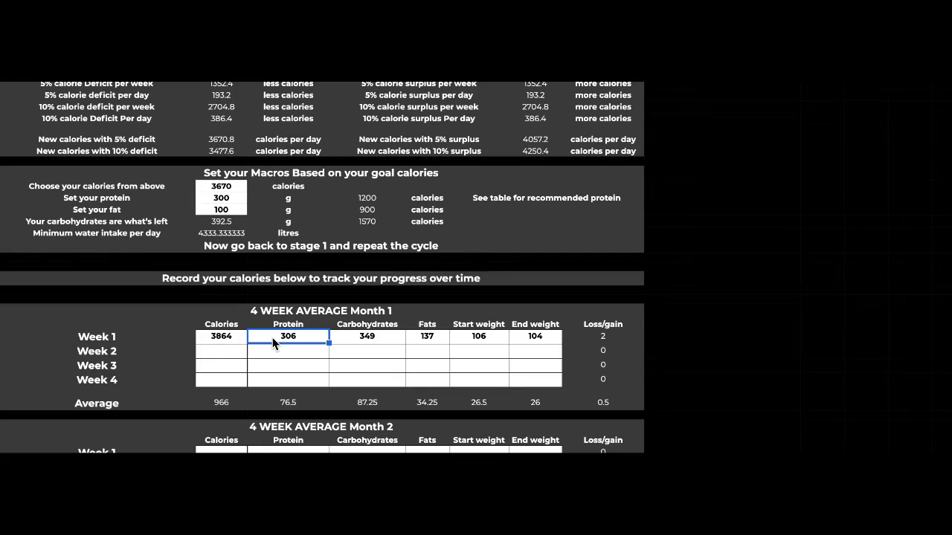
{"action": "left_click", "coordinate": [358, 342]}
{"action": "left_click", "coordinate": [429, 340]}
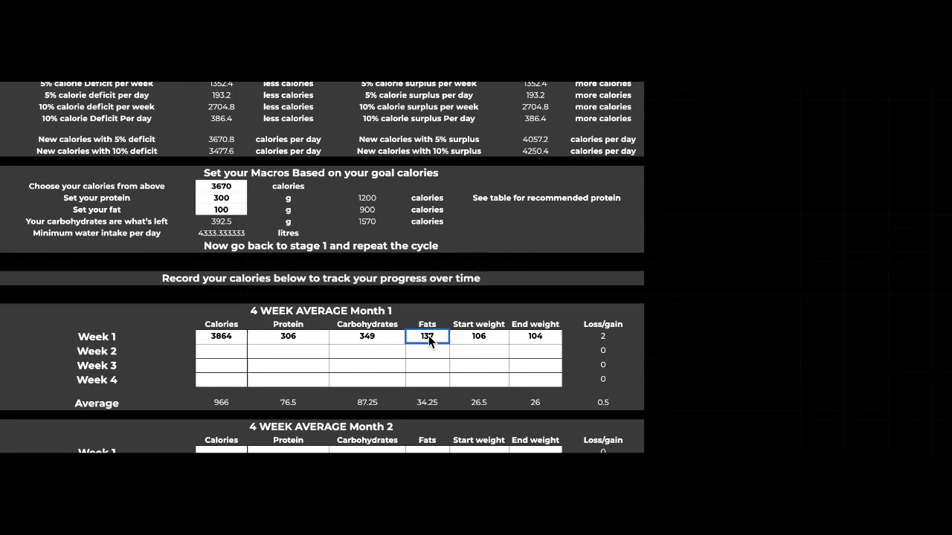
{"action": "left_click", "coordinate": [476, 344]}
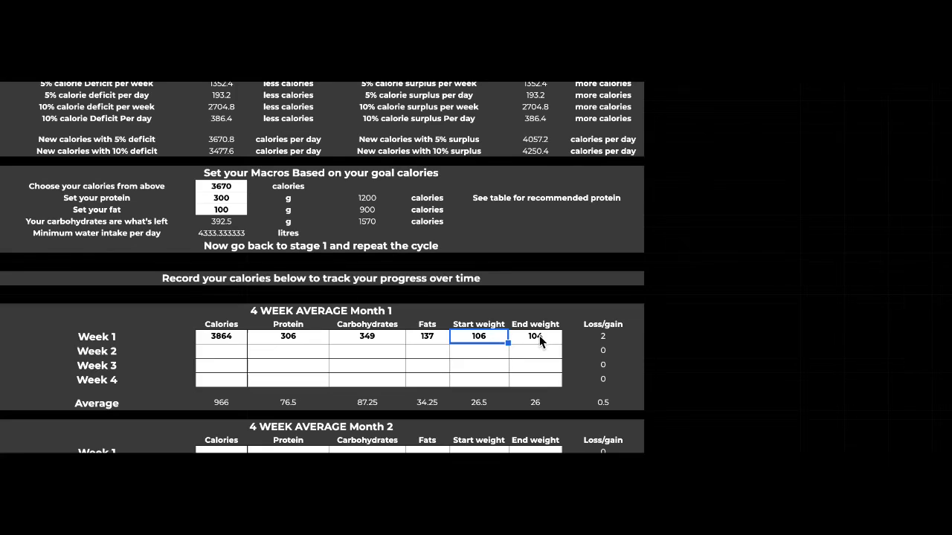
{"action": "left_click", "coordinate": [609, 337]}
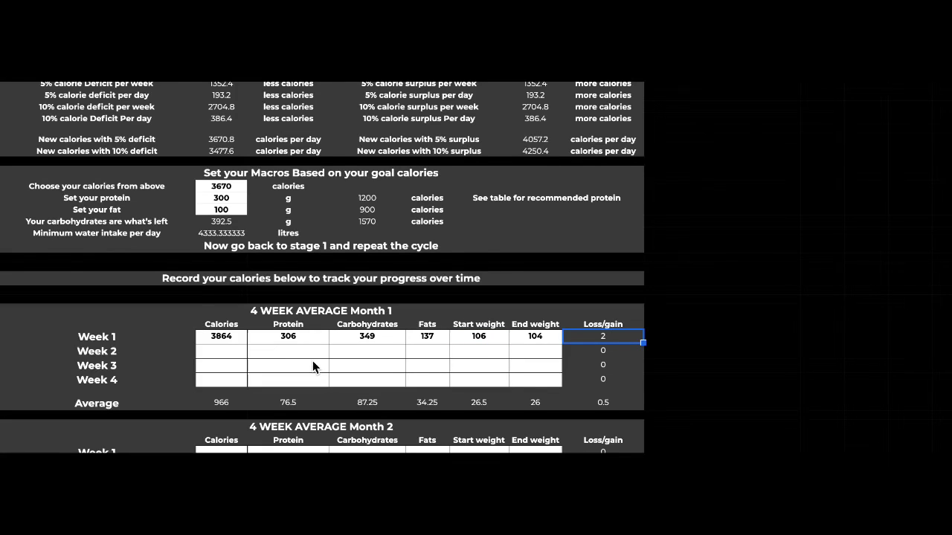
{"action": "scroll", "coordinate": [313, 364], "scroll_direction": "down", "scroll_amount": 1}
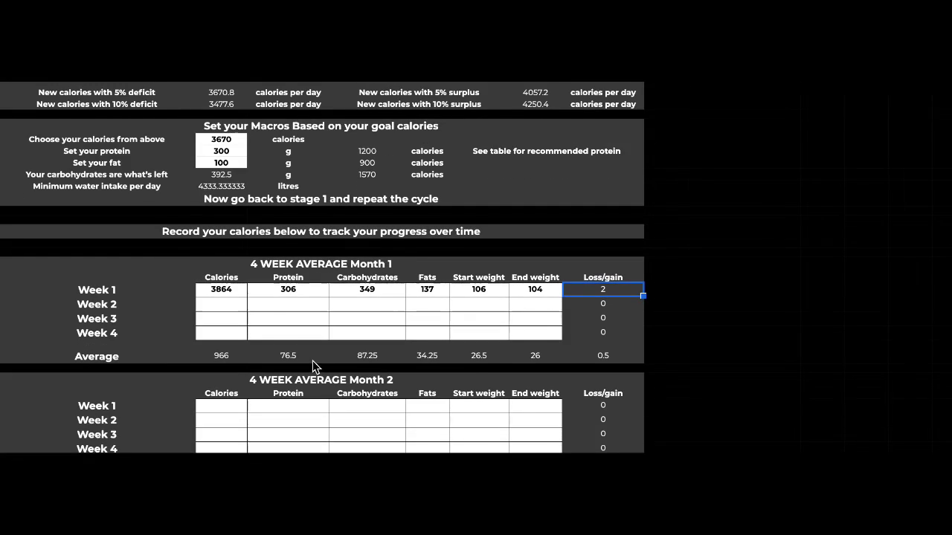
{"action": "scroll", "coordinate": [313, 364], "scroll_direction": "down", "scroll_amount": 2}
{"action": "scroll", "coordinate": [313, 365], "scroll_direction": "down", "scroll_amount": 2}
{"action": "scroll", "coordinate": [312, 366], "scroll_direction": "down", "scroll_amount": 1}
{"action": "scroll", "coordinate": [312, 366], "scroll_direction": "down", "scroll_amount": 1}
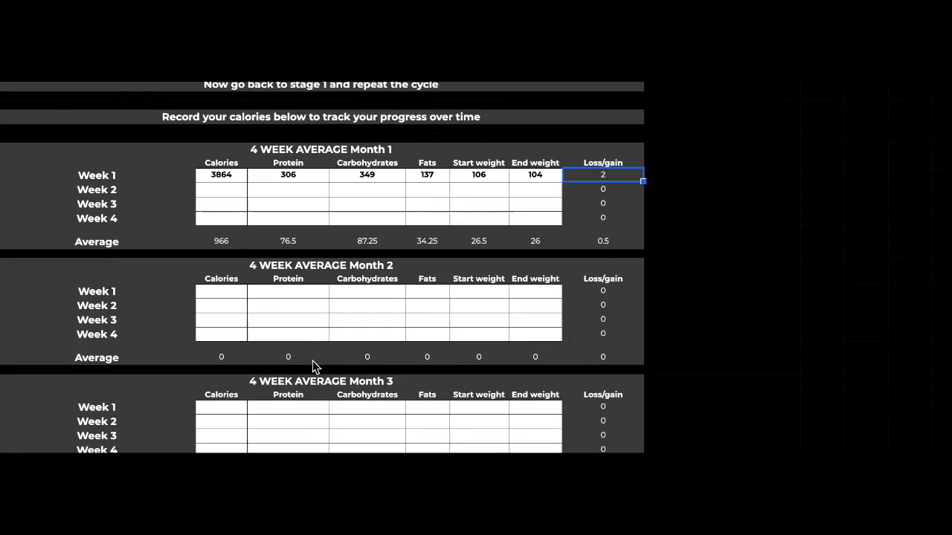
{"action": "scroll", "coordinate": [312, 362], "scroll_direction": "up", "scroll_amount": 1}
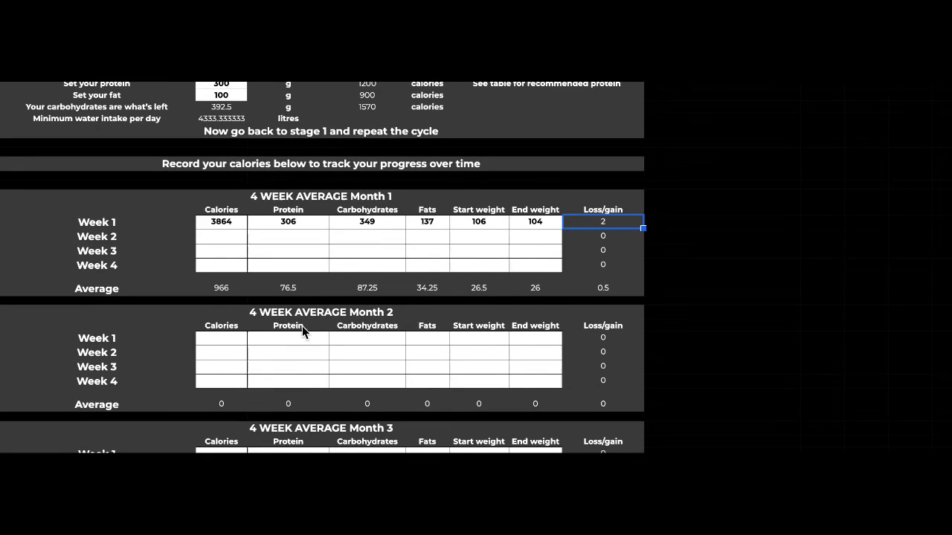
{"action": "scroll", "coordinate": [303, 332], "scroll_direction": "up", "scroll_amount": 2}
{"action": "scroll", "coordinate": [303, 332], "scroll_direction": "up", "scroll_amount": 1}
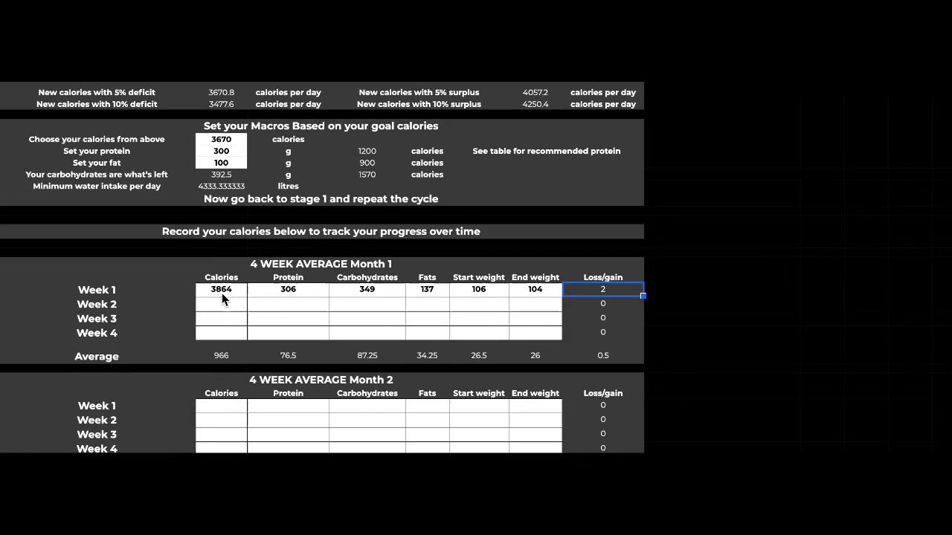
{"action": "scroll", "coordinate": [220, 206], "scroll_direction": "up", "scroll_amount": 2}
{"action": "scroll", "coordinate": [219, 207], "scroll_direction": "up", "scroll_amount": 7}
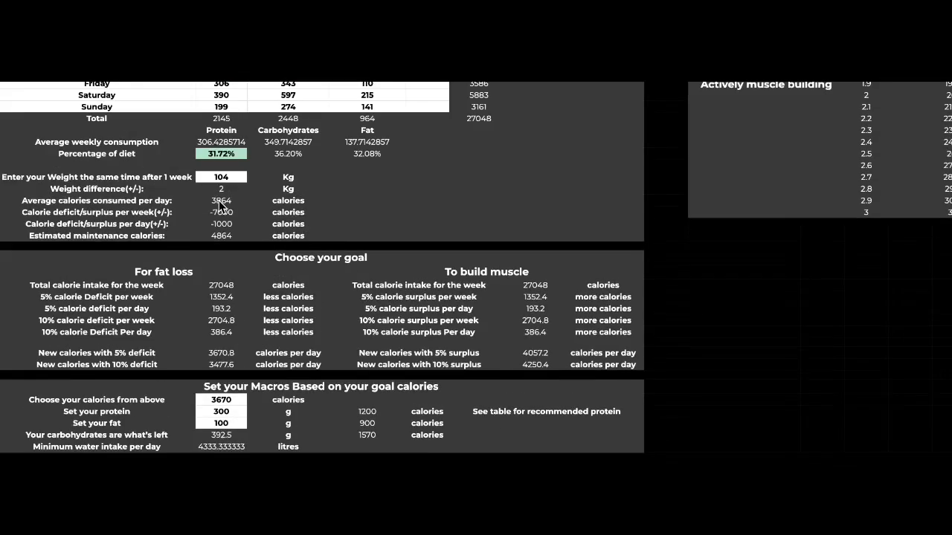
{"action": "scroll", "coordinate": [219, 207], "scroll_direction": "up", "scroll_amount": 10}
{"action": "scroll", "coordinate": [219, 206], "scroll_direction": "up", "scroll_amount": 2}
{"action": "scroll", "coordinate": [219, 206], "scroll_direction": "up", "scroll_amount": 5}
{"action": "scroll", "coordinate": [219, 206], "scroll_direction": "up", "scroll_amount": 1}
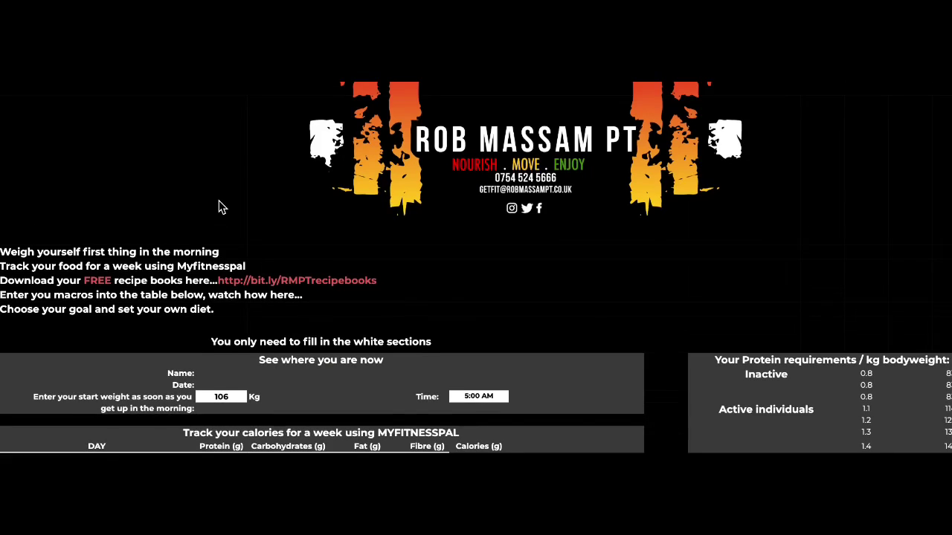
{"action": "scroll", "coordinate": [220, 207], "scroll_direction": "down", "scroll_amount": 1}
{"action": "scroll", "coordinate": [219, 206], "scroll_direction": "down", "scroll_amount": 5}
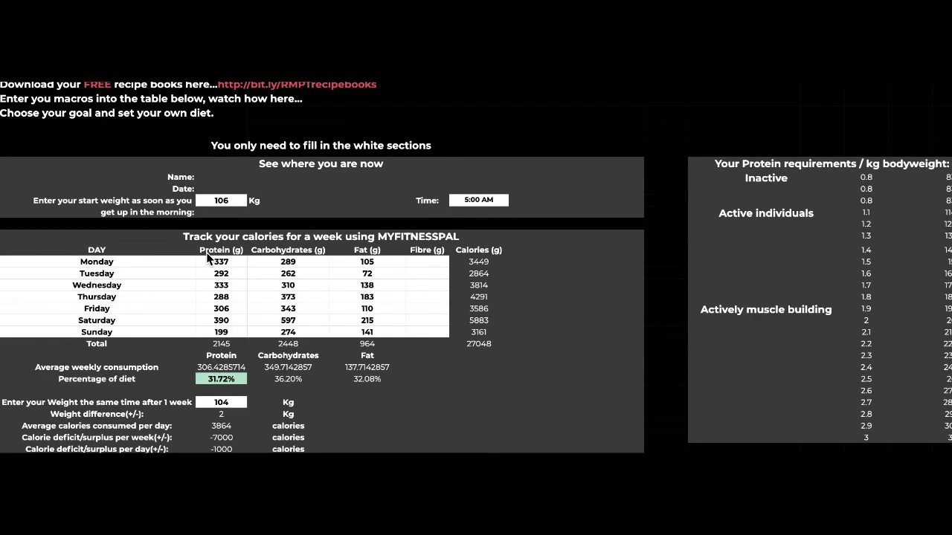
{"action": "scroll", "coordinate": [394, 331], "scroll_direction": "down", "scroll_amount": 2}
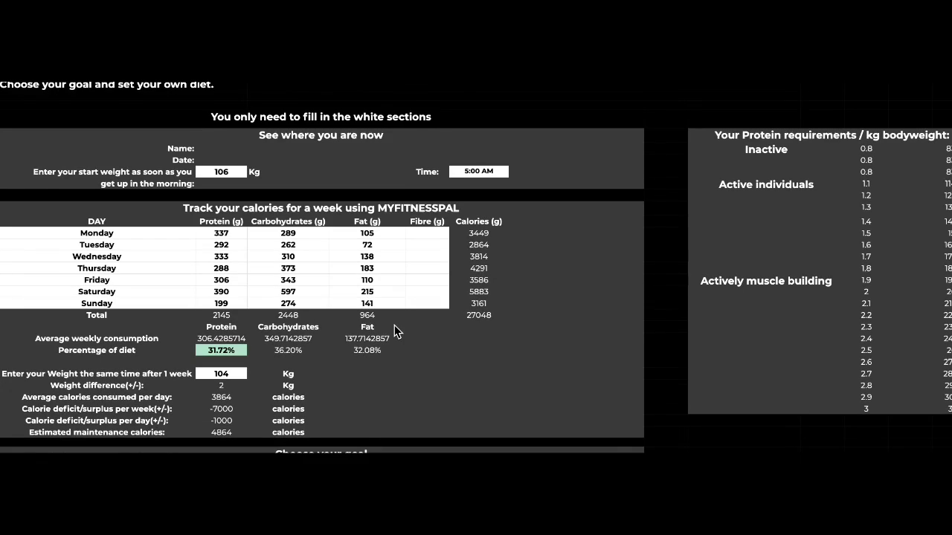
{"action": "scroll", "coordinate": [394, 332], "scroll_direction": "down", "scroll_amount": 7}
{"action": "scroll", "coordinate": [394, 331], "scroll_direction": "down", "scroll_amount": 4}
{"action": "scroll", "coordinate": [394, 332], "scroll_direction": "down", "scroll_amount": 2}
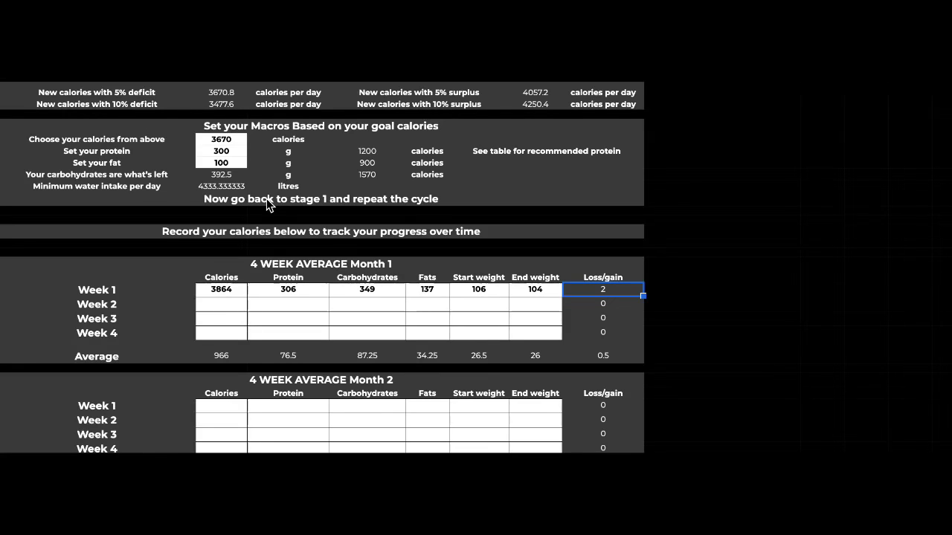
{"action": "scroll", "coordinate": [176, 153], "scroll_direction": "up", "scroll_amount": 4}
{"action": "scroll", "coordinate": [176, 153], "scroll_direction": "up", "scroll_amount": 4}
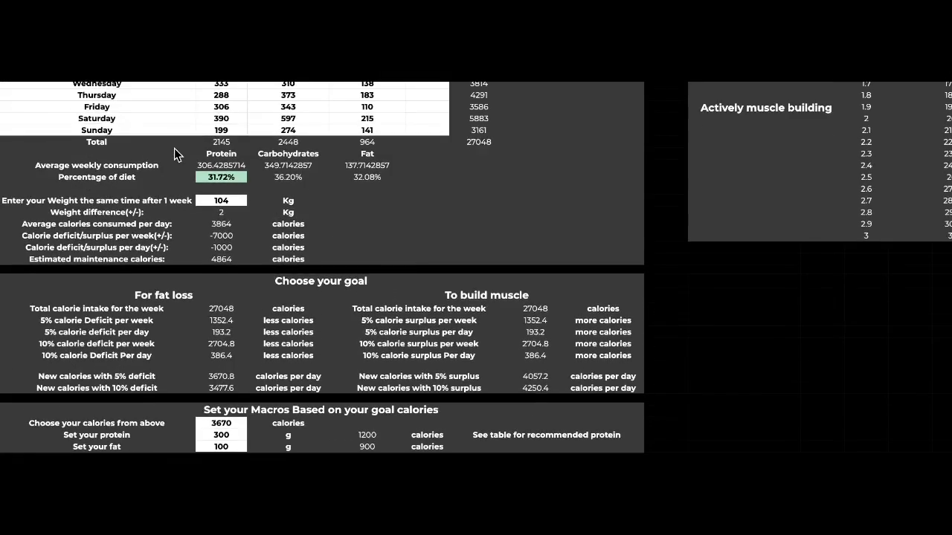
{"action": "scroll", "coordinate": [176, 153], "scroll_direction": "up", "scroll_amount": 5}
{"action": "scroll", "coordinate": [175, 154], "scroll_direction": "up", "scroll_amount": 5}
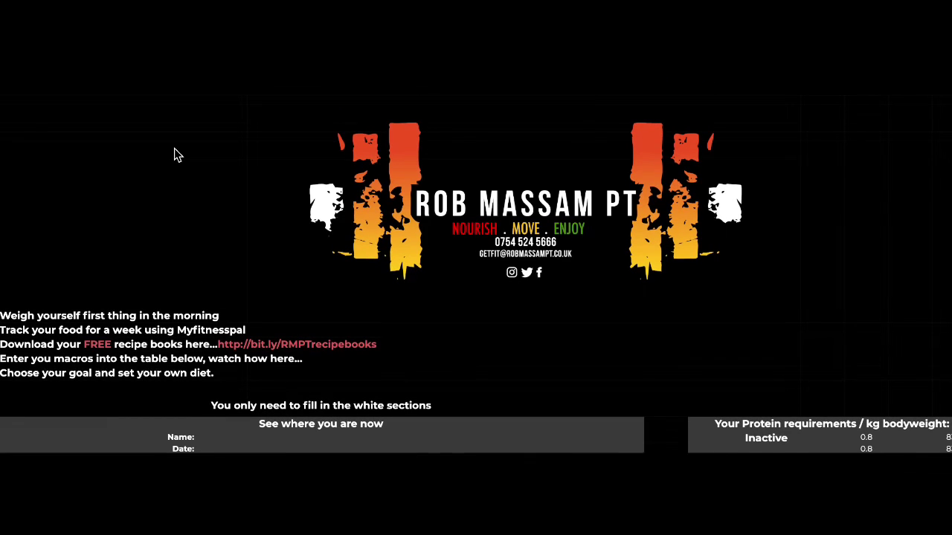